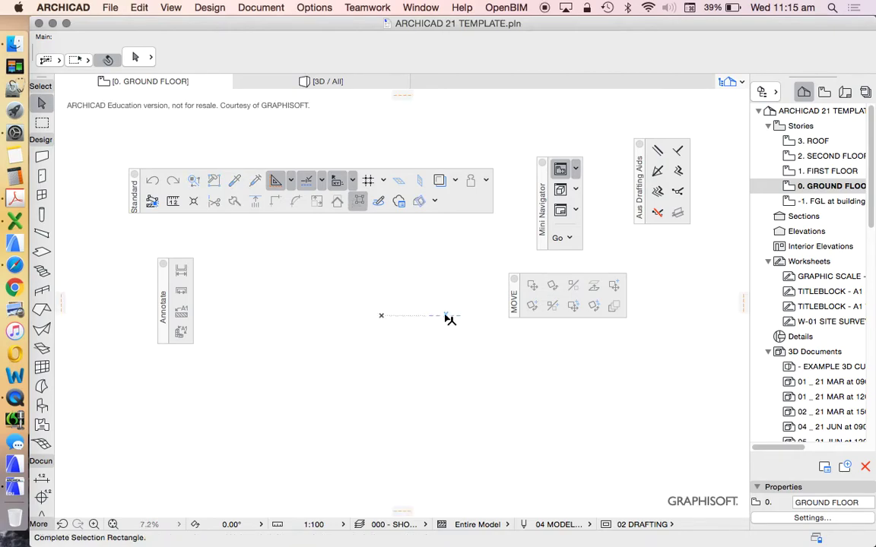
scroll(391, 318, "down", 3)
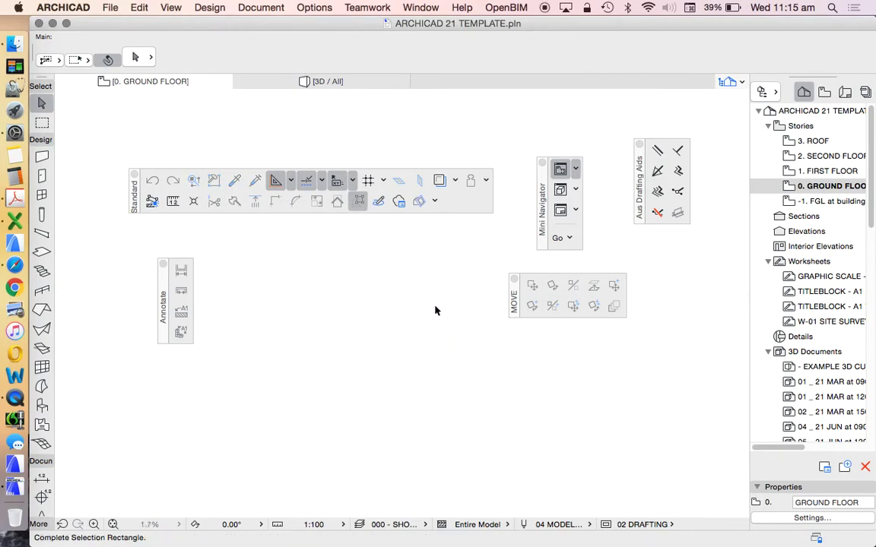
Zoom out, clear the plan selection, and shift the Aus Drafting Aids palette slightly left.
left_click(436, 310)
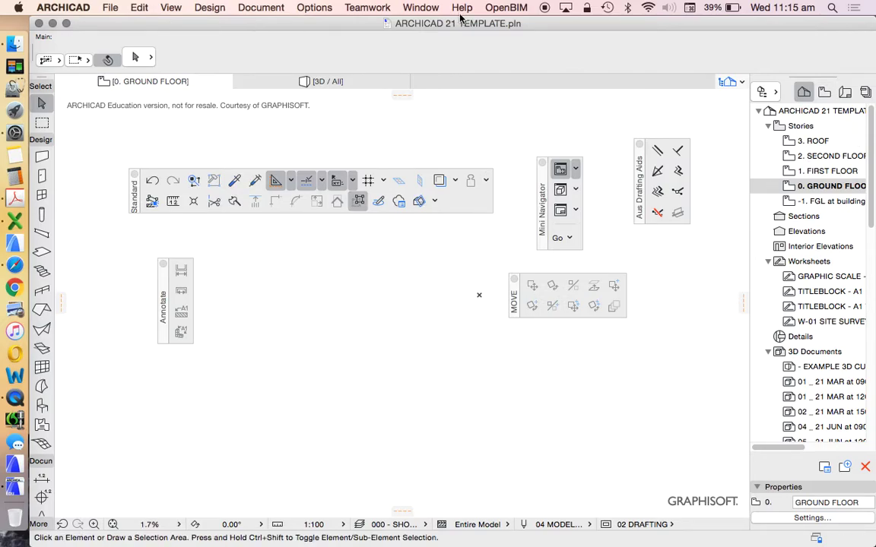
left_click(516, 117)
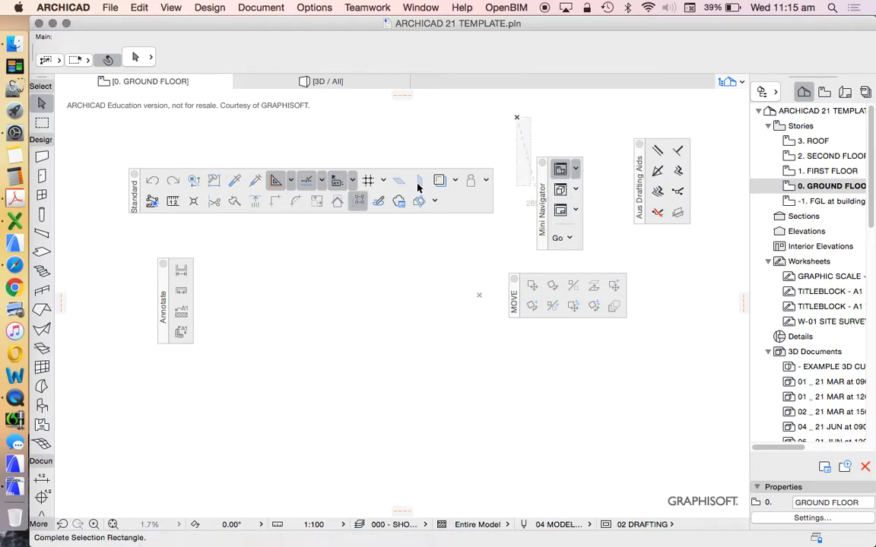
left_click(426, 96)
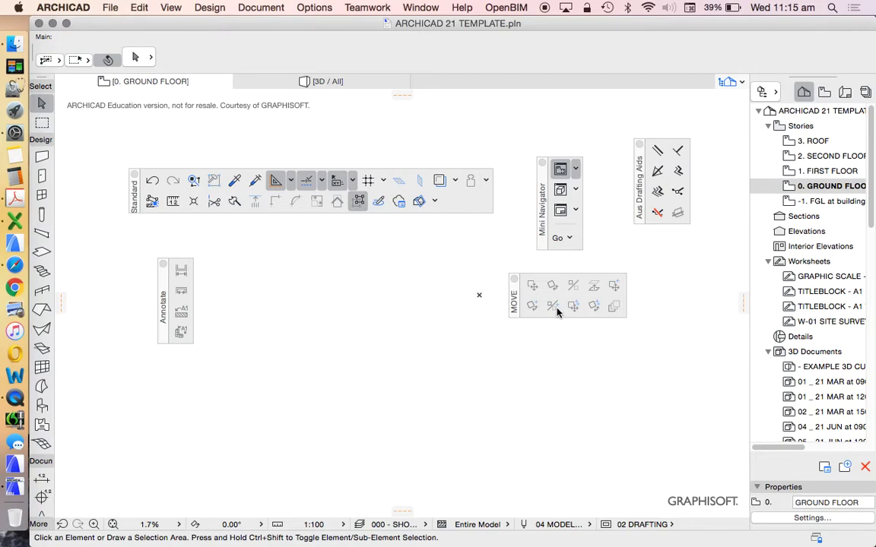
left_click_drag(634, 171, 613, 164)
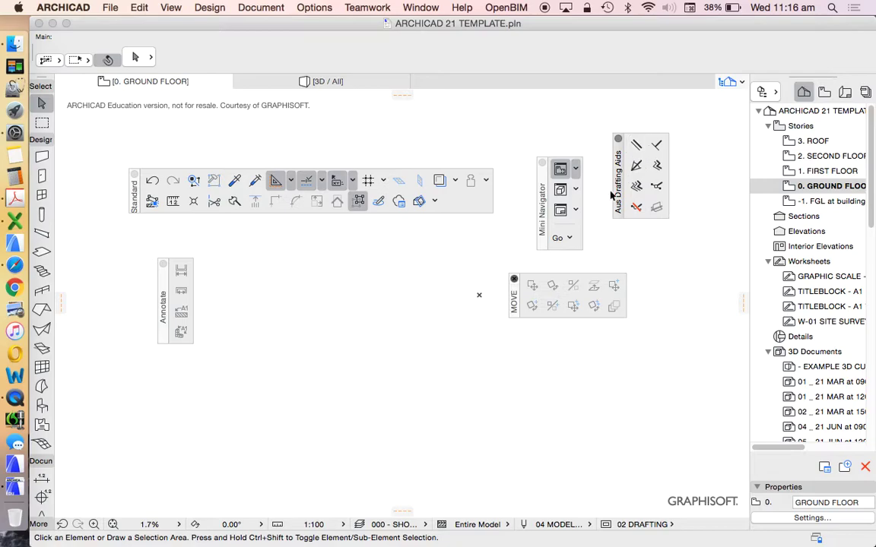
Close the Mini Navigator palette and shift Aus Drafting Aids further left.
left_click_drag(541, 214, 525, 193)
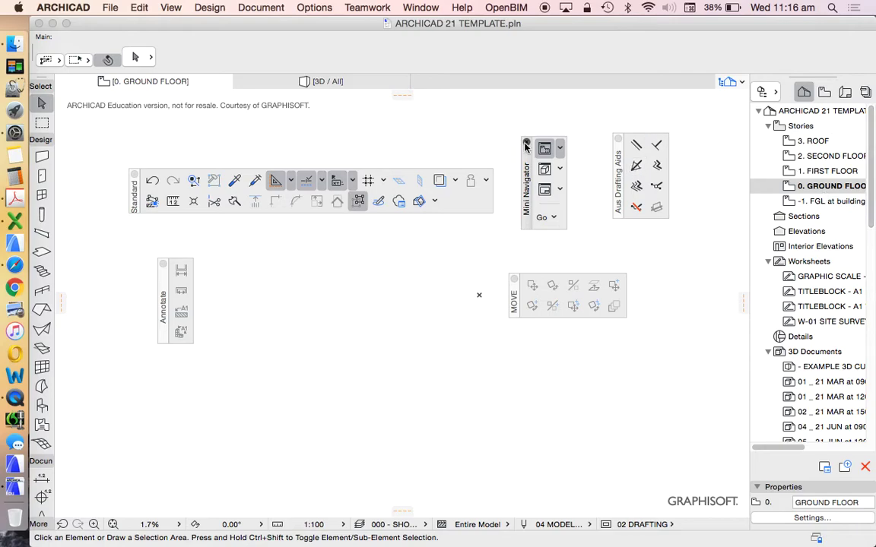
left_click(525, 145)
left_click_drag(616, 167, 575, 167)
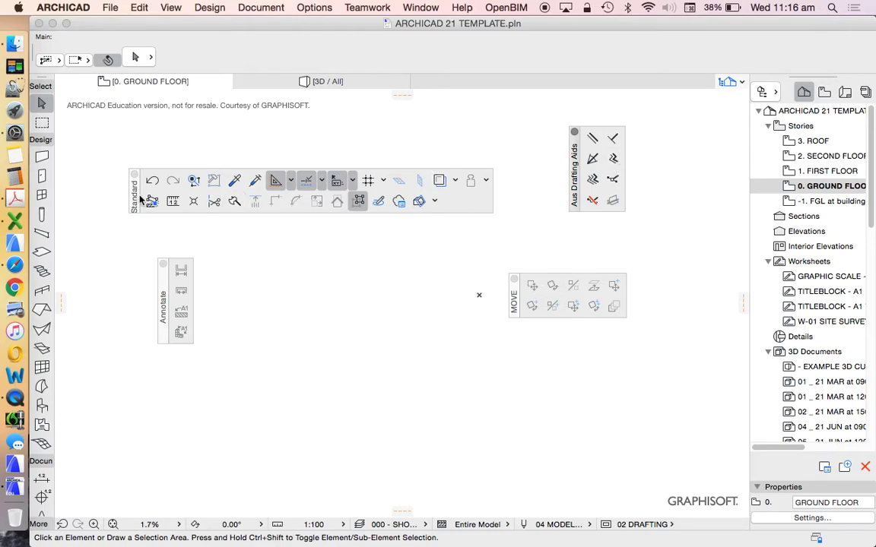
Raise the Standard toolbar, move Annotate up-left, and reshape Standard into narrower rows.
left_click_drag(131, 199, 132, 173)
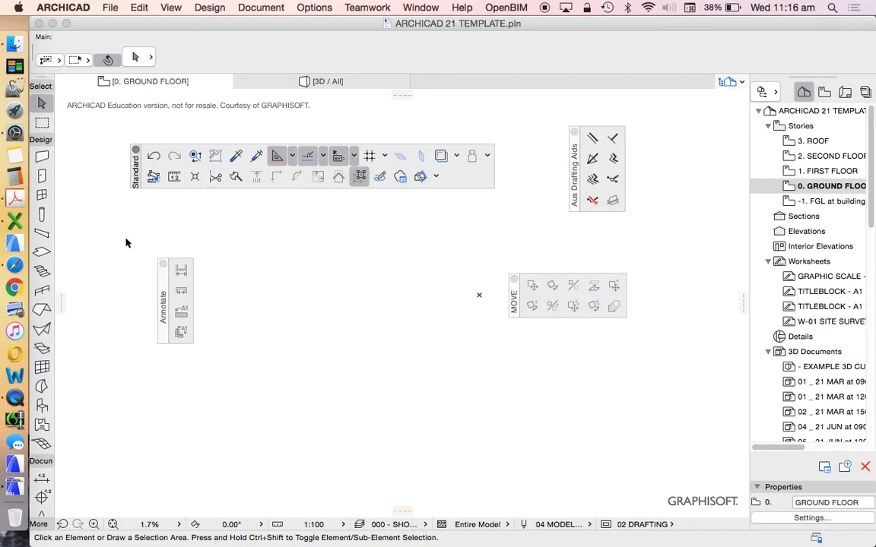
left_click_drag(162, 311, 139, 298)
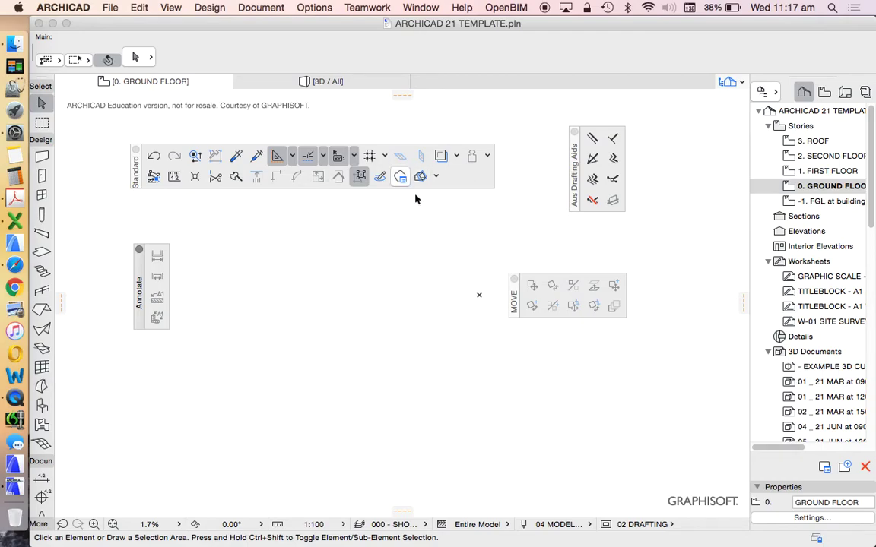
mouse_move(151, 187)
left_mouse_down()
mouse_move(154, 241)
mouse_move(164, 198)
left_mouse_up()
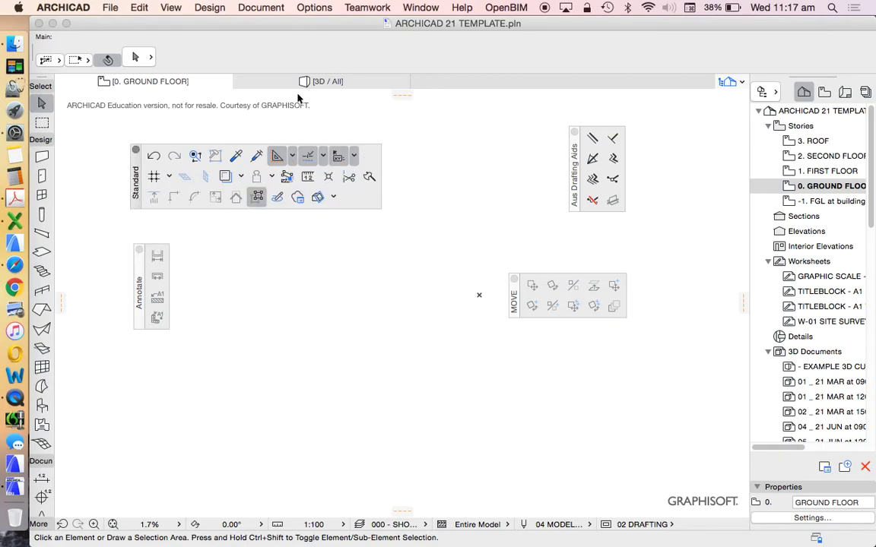
Open Window > Toolbars > Toolbars… and move the Work Environment dialog to the top.
left_click(420, 8)
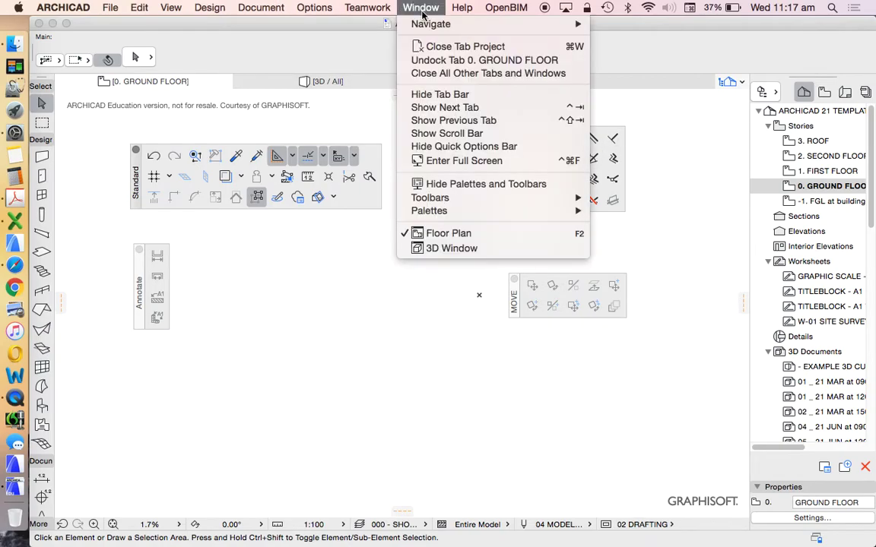
mouse_move(431, 25)
mouse_move(493, 199)
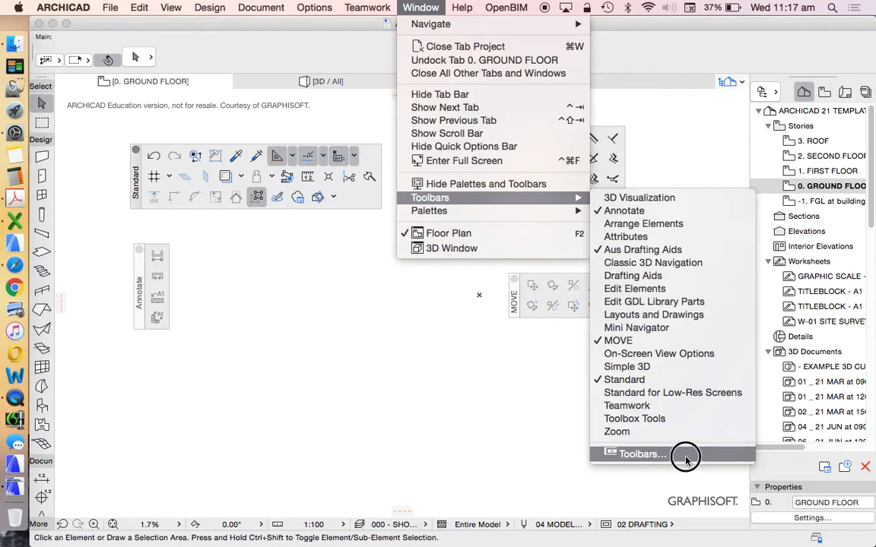
left_click(643, 453)
left_click_drag(412, 21, 474, 4)
Open, dismiss, then reopen the Toolbar Options popup.
left_click(608, 135)
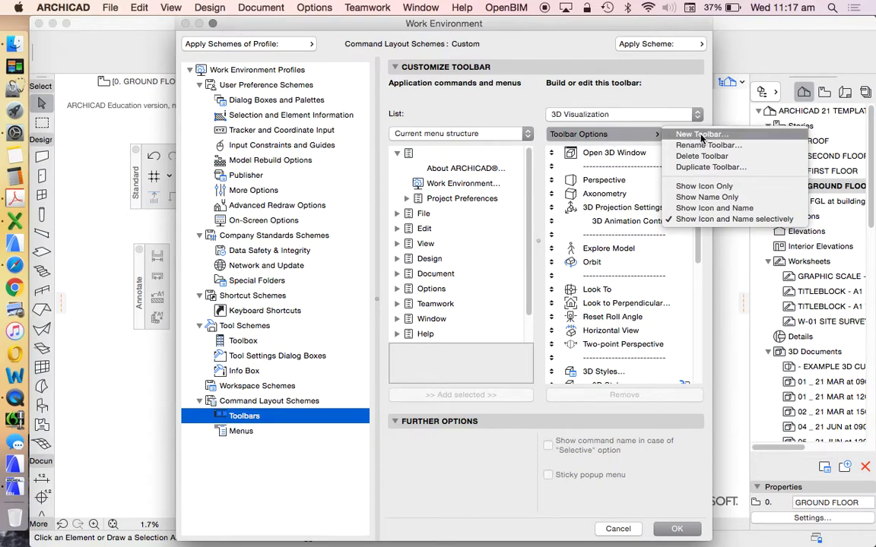
left_click(690, 95)
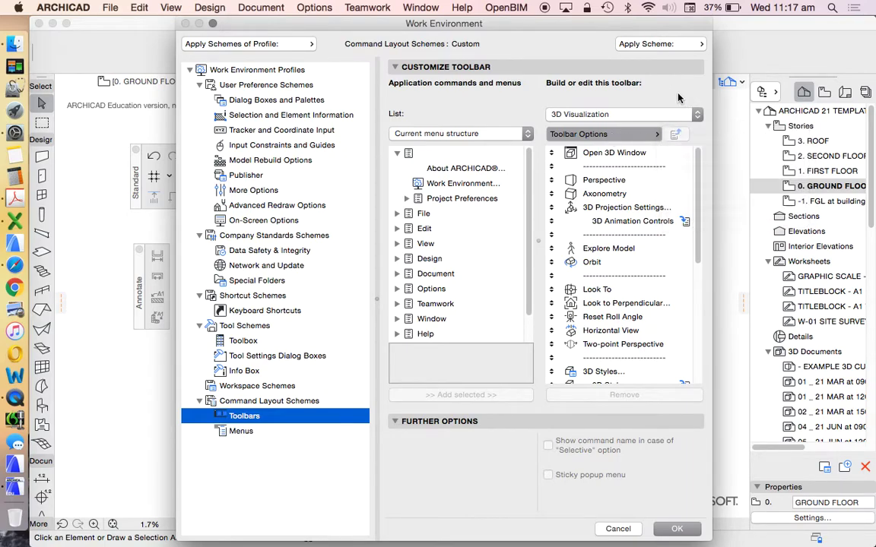
left_click(645, 136)
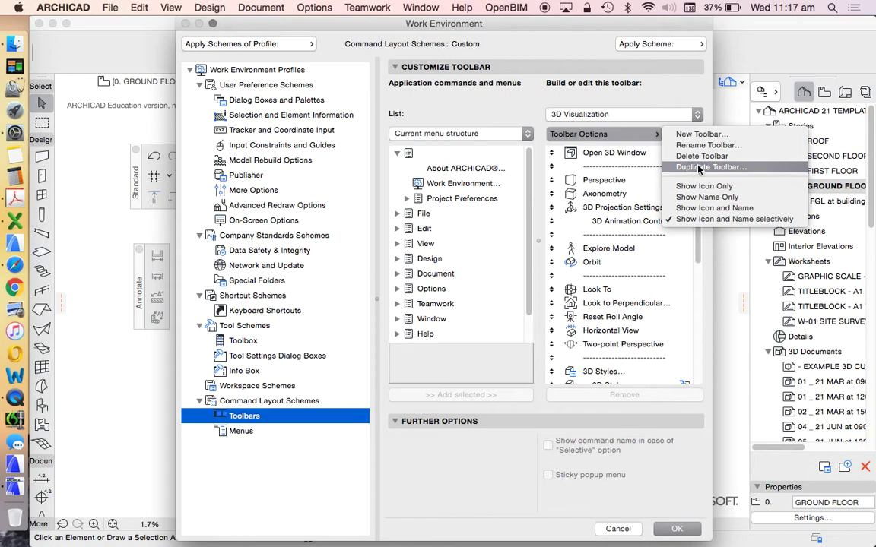
Choose the Standard toolbar from the Toolbars dropdown for editing.
left_click(628, 114)
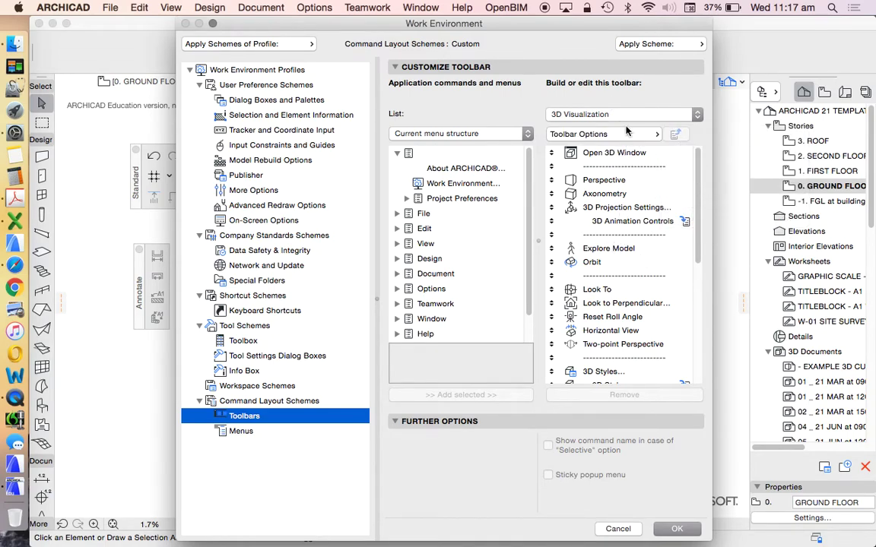
left_click(628, 114)
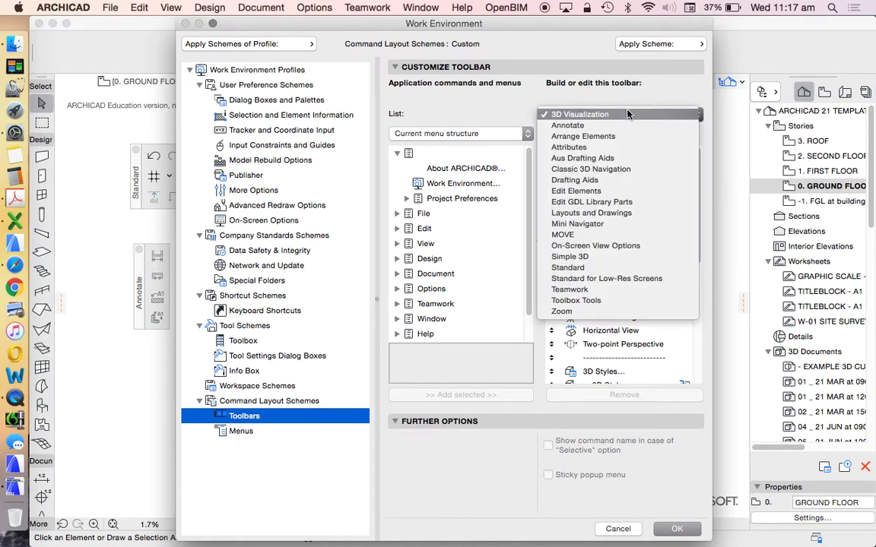
left_click(603, 269)
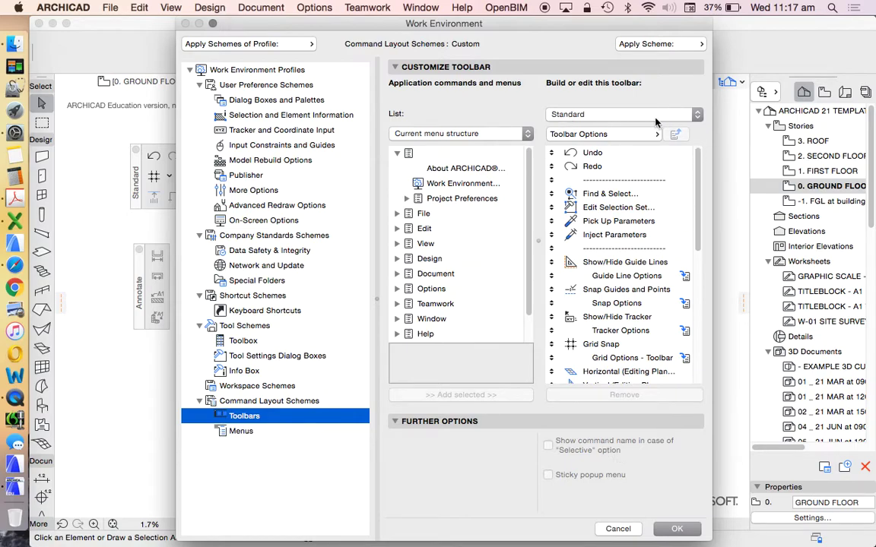
left_click_drag(697, 169, 679, 111)
Briefly view Standard for Low-Res Screens, switch back to Standard, and open Toolbar Options.
left_click(679, 113)
left_click(601, 123)
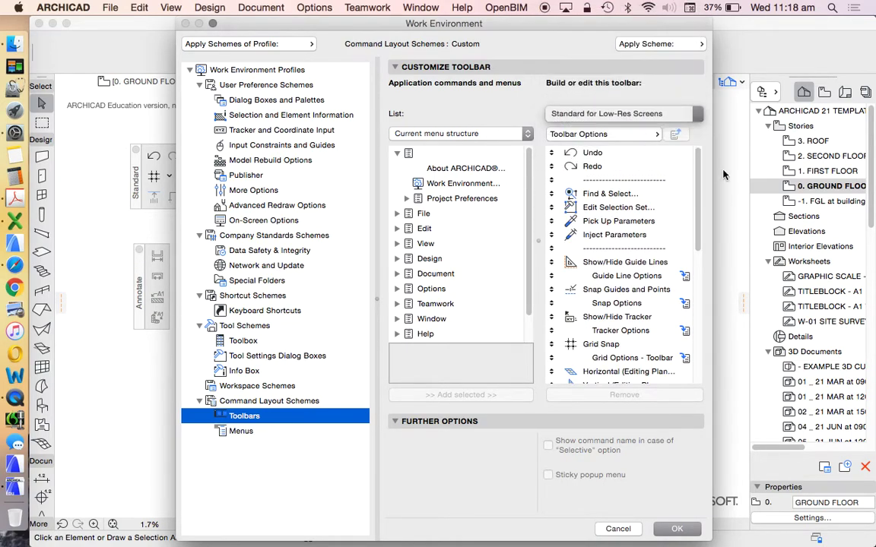
mouse_move(700, 165)
left_mouse_down()
mouse_move(699, 268)
mouse_move(701, 147)
mouse_move(704, 270)
mouse_move(703, 156)
left_mouse_up()
left_click(669, 114)
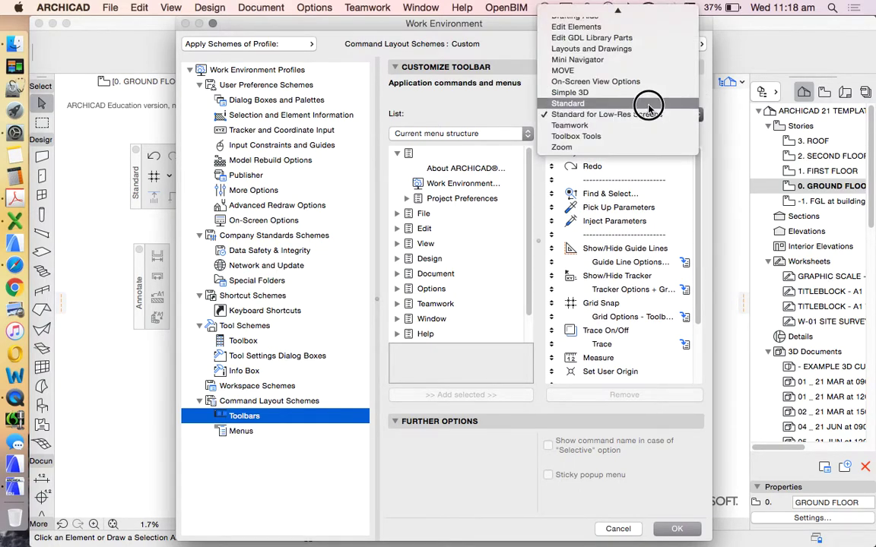
left_click(647, 102)
left_click_drag(699, 214, 710, 170)
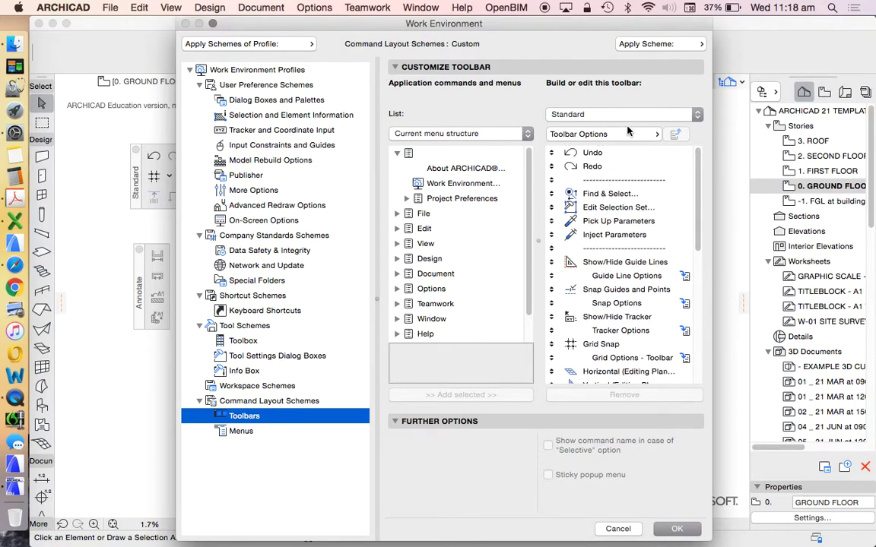
left_click(570, 132)
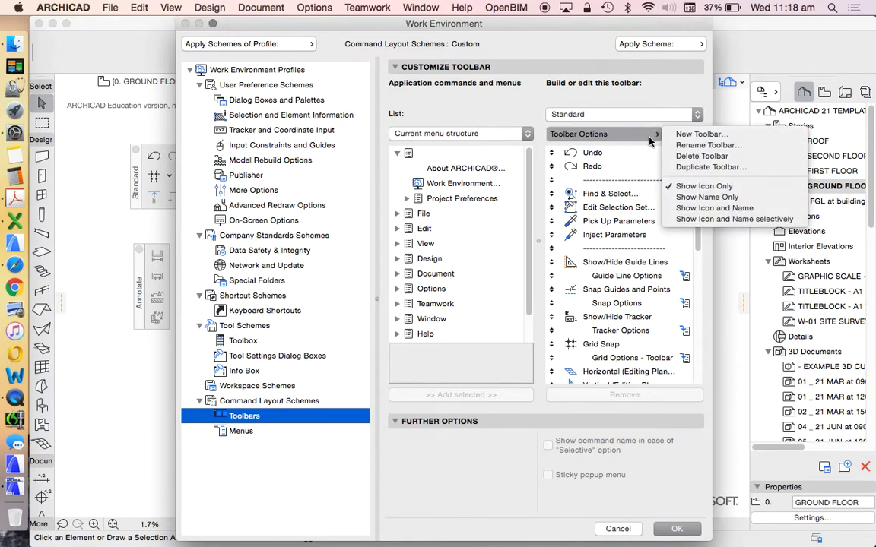
Duplicate Standard, name the copy MY STANDARD, and confirm it is the toolbar being edited.
left_click(717, 168)
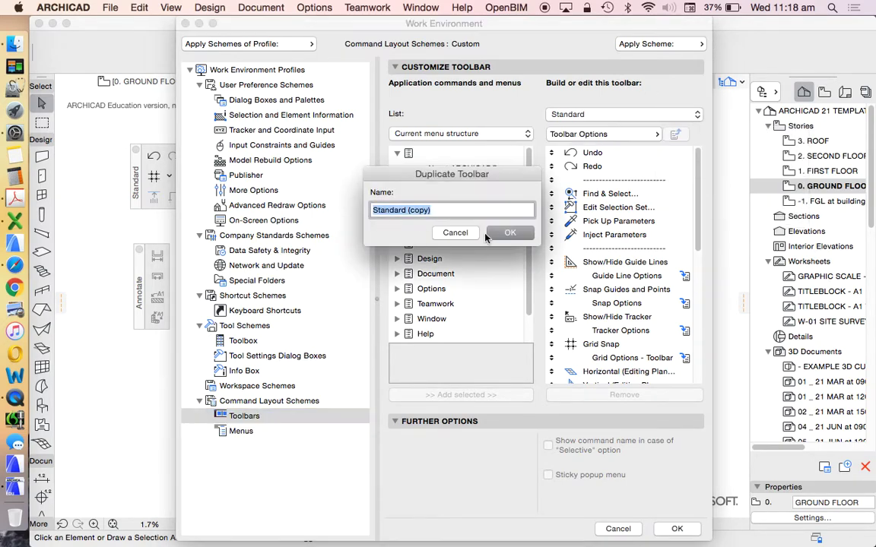
left_click(457, 211)
left_click_drag(456, 210, 236, 205)
type("MY STANDARD")
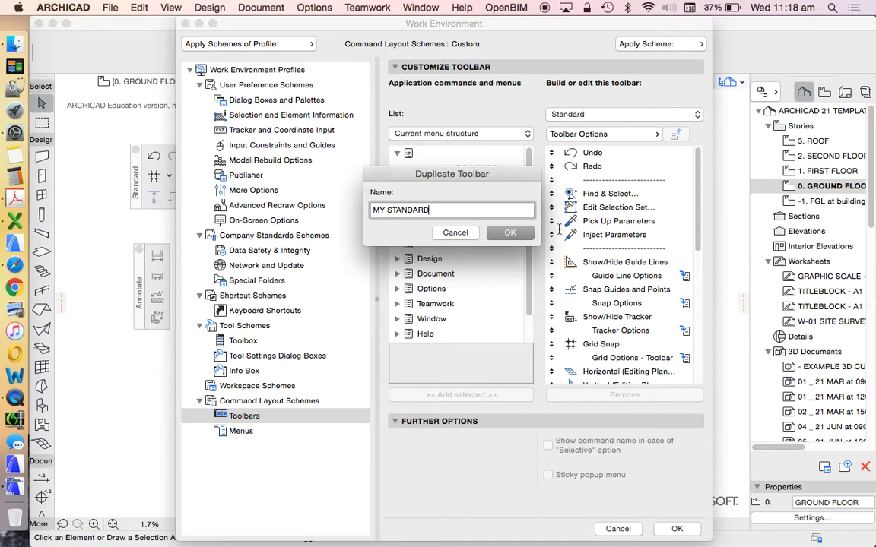
left_click(510, 233)
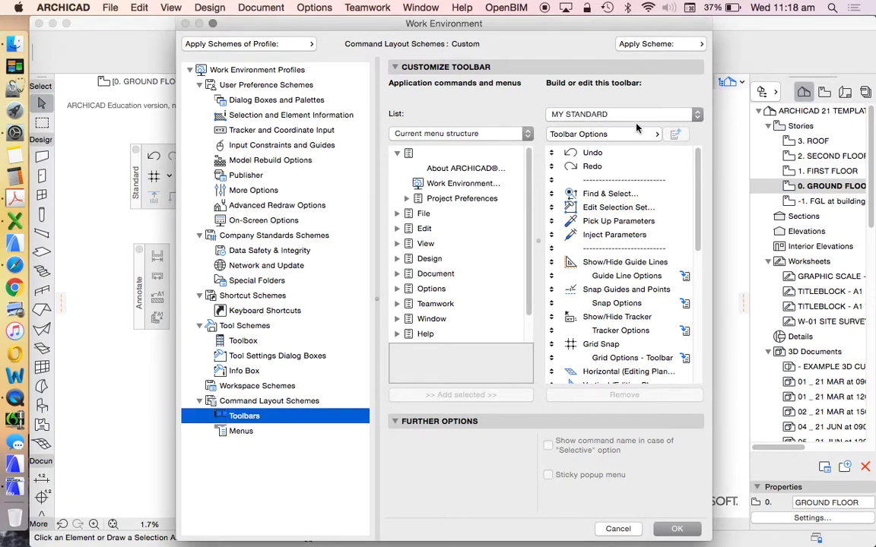
left_click(629, 116)
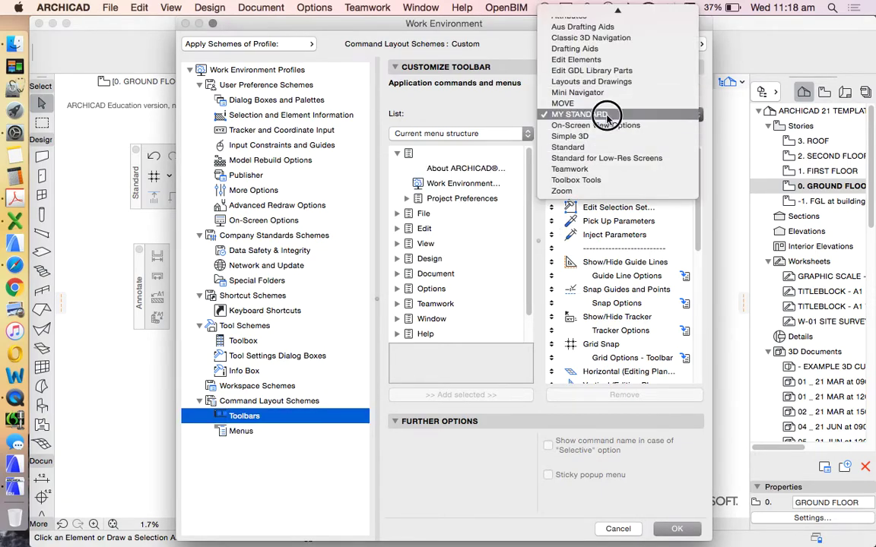
Remove Undo, Redo and the separator after Redo from MY STANDARD.
left_click(607, 116)
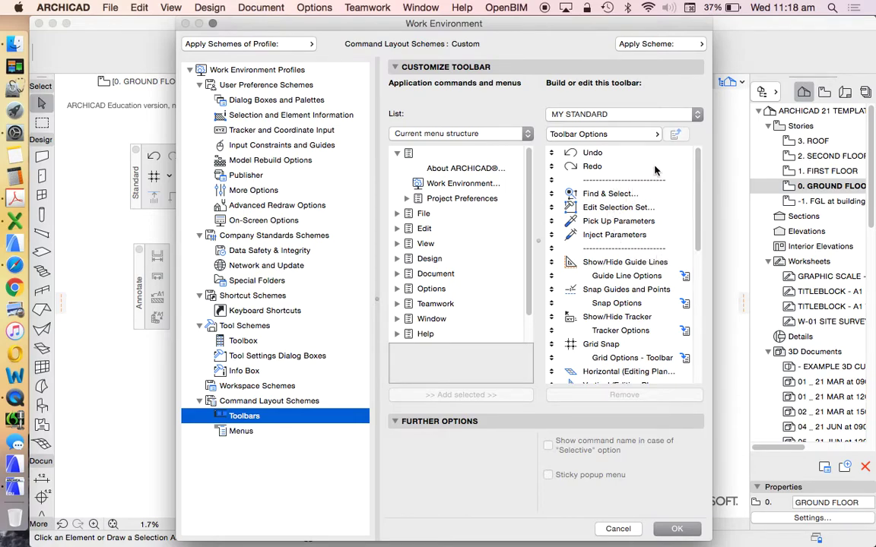
left_click(596, 180)
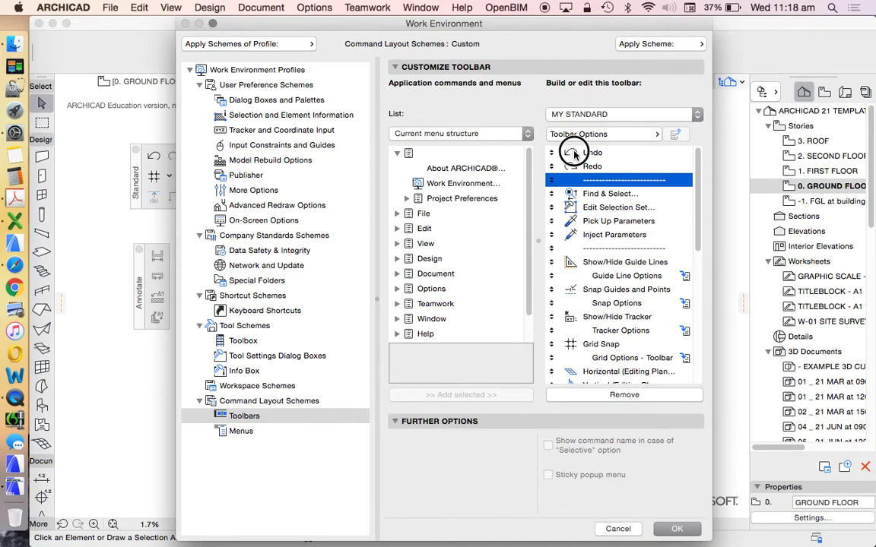
left_click(571, 155)
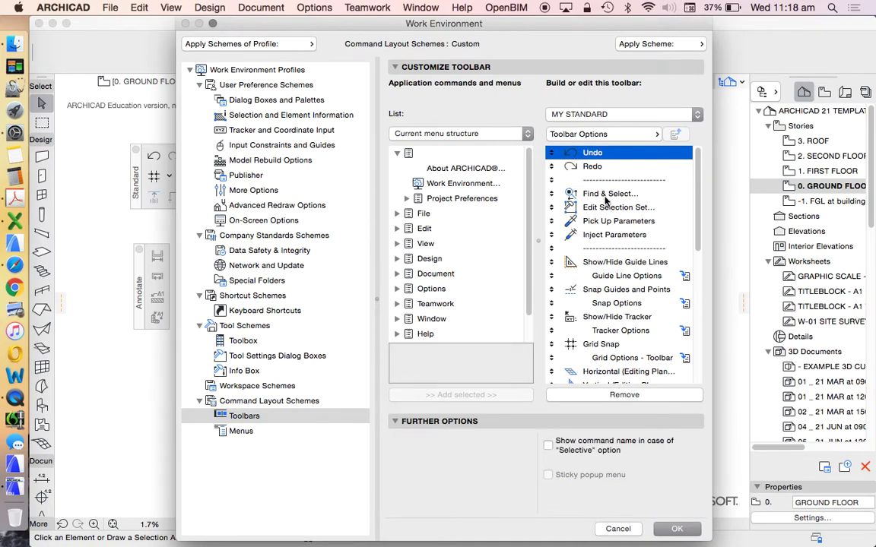
mouse_move(361, 27)
left_mouse_down()
mouse_move(352, 57)
mouse_move(357, 28)
mouse_move(348, 36)
left_mouse_up()
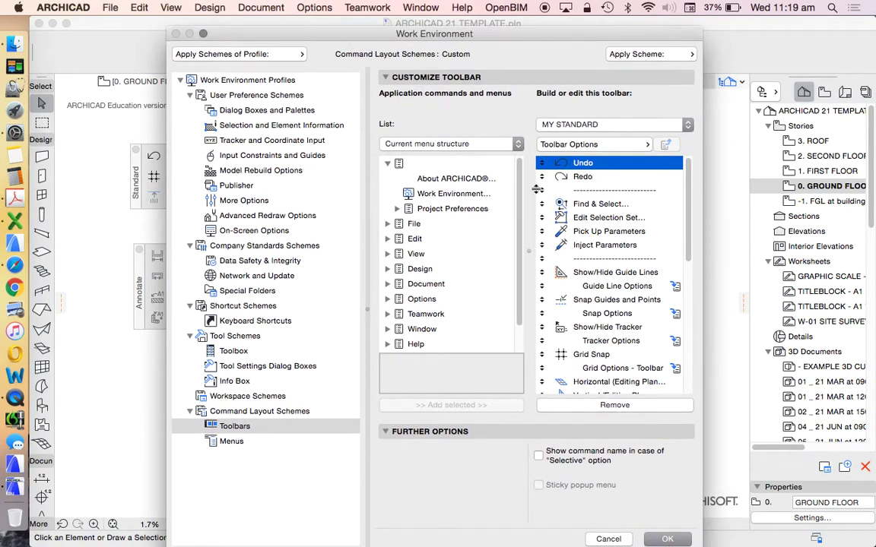
left_click(617, 407)
left_click(618, 407)
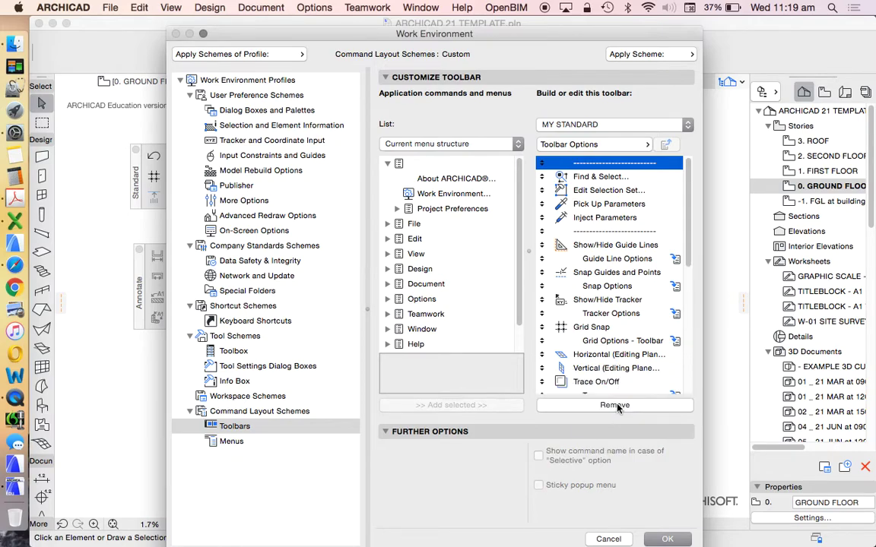
left_click(617, 407)
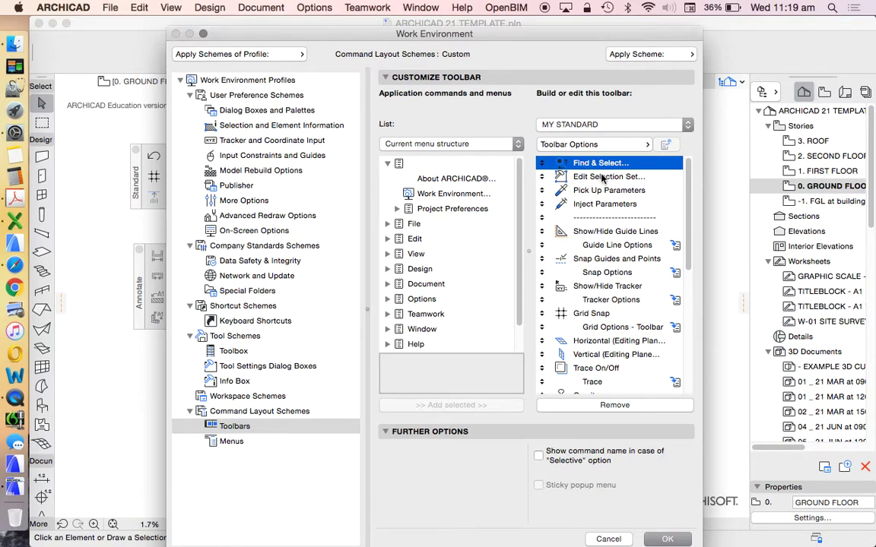
Widen the dialog and remove Edit Selection Set, Pick Up Parameters and Inject Parameters.
left_click(602, 177)
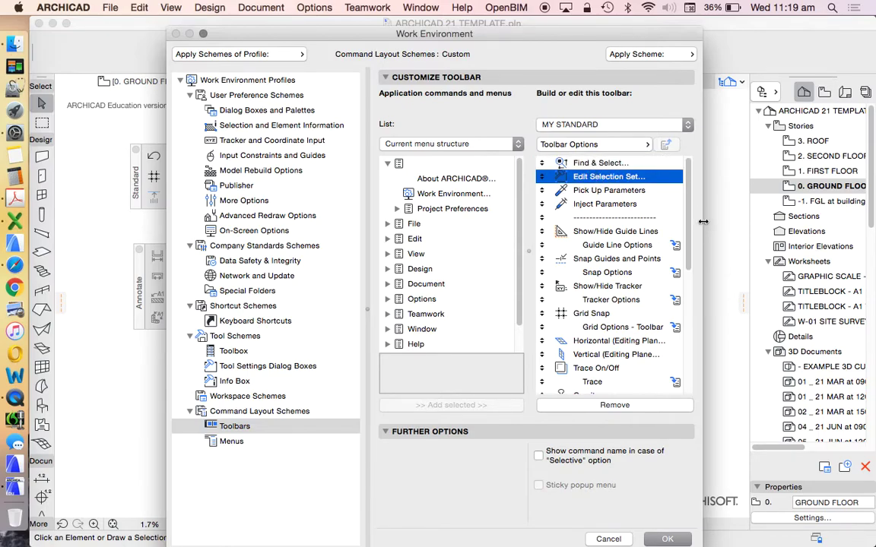
left_click_drag(703, 221, 728, 228)
left_click(633, 404)
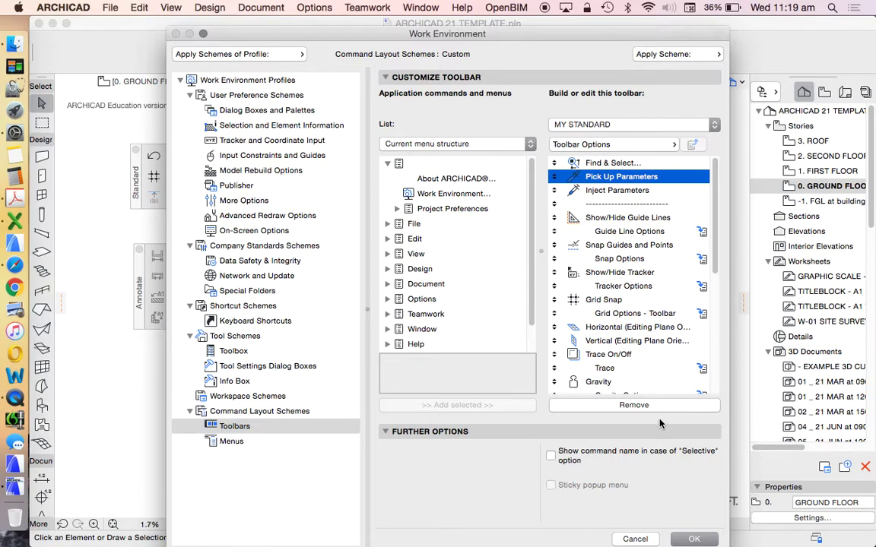
left_click(634, 406)
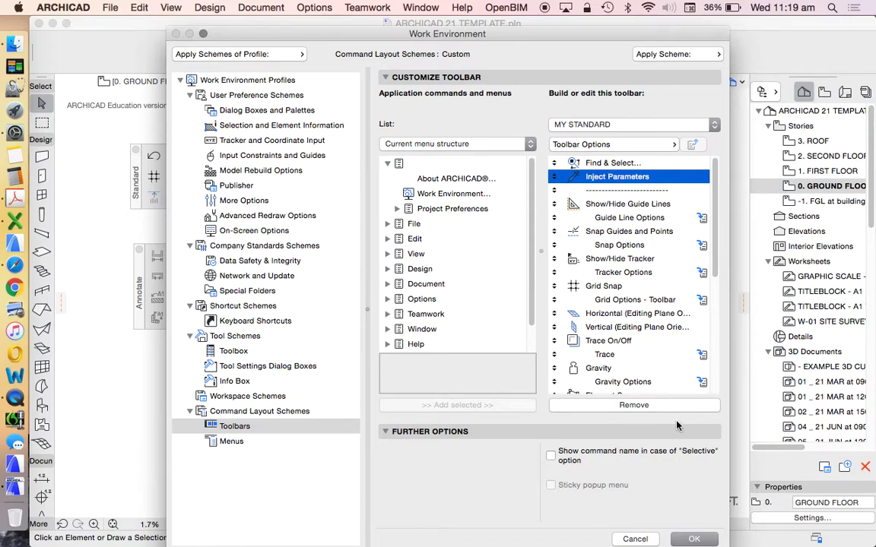
left_click(593, 404)
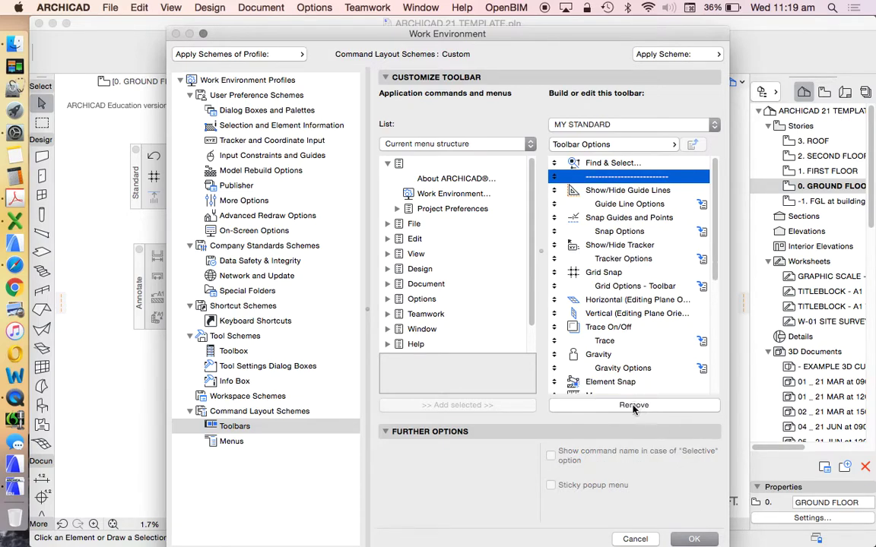
Remove the separator after Inject Parameters, Grid Snap and Grid Options - Toolbar.
left_click(633, 407)
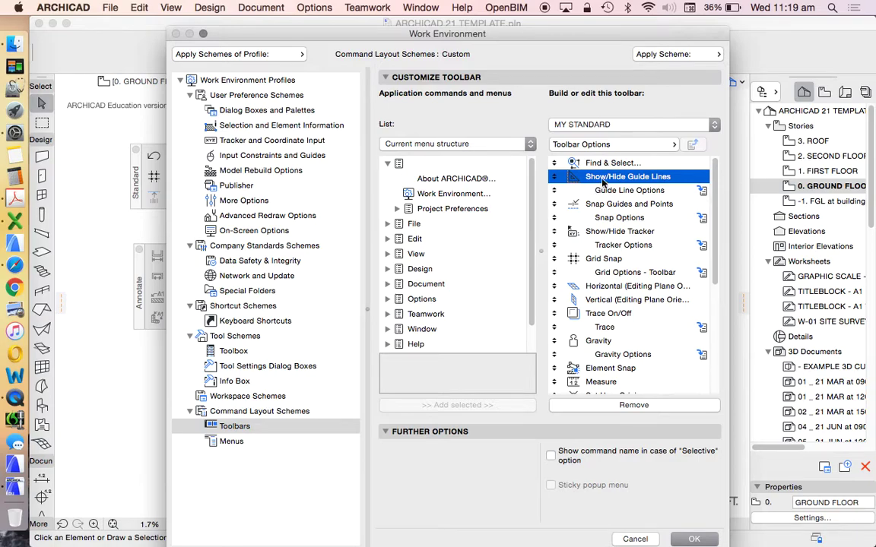
scroll(672, 211, "down", 1)
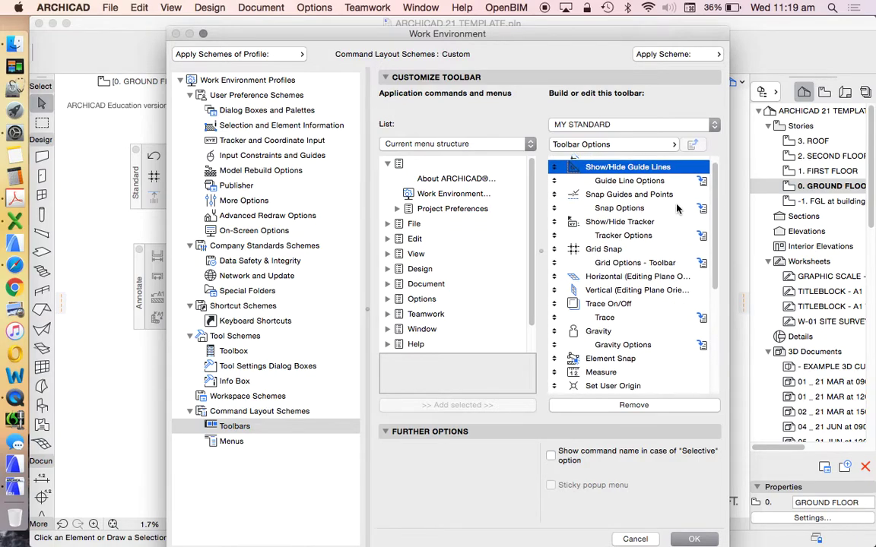
scroll(624, 277, "down", 1)
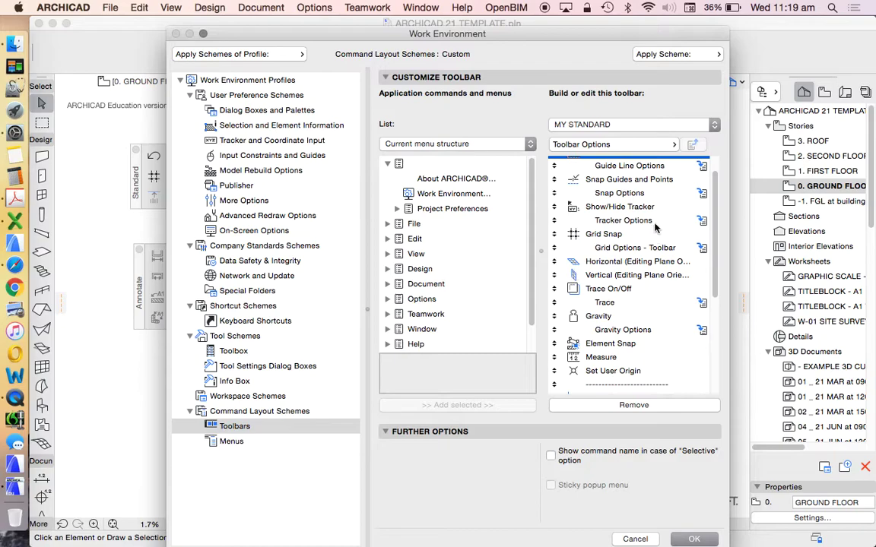
left_click(601, 235)
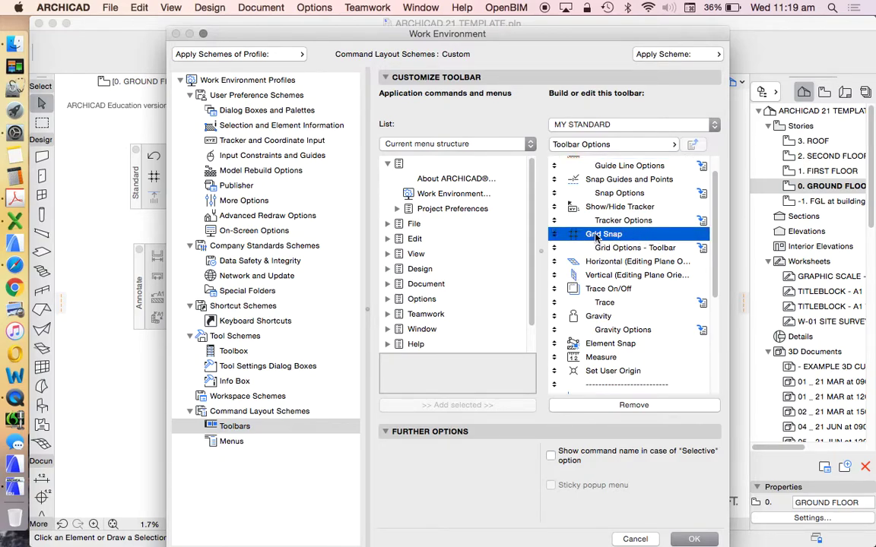
left_click(633, 406)
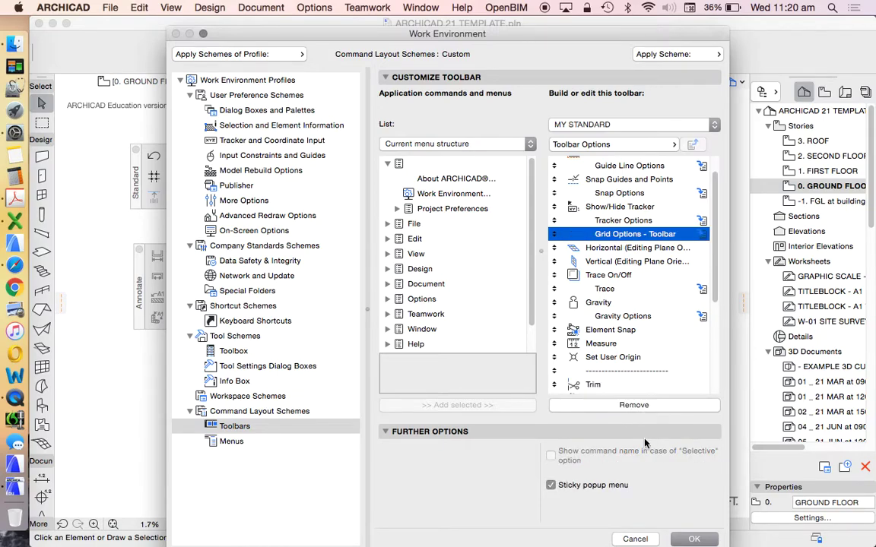
left_click(620, 407)
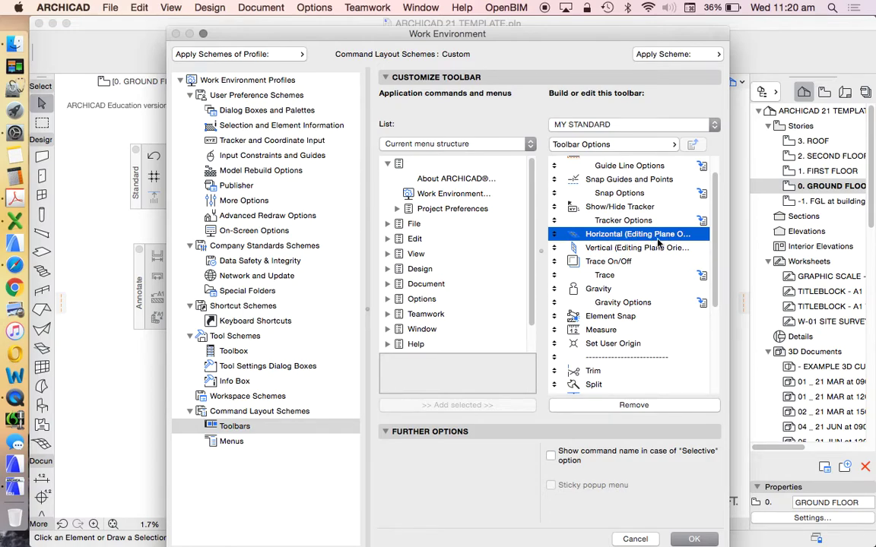
Remove the horizontal and vertical editing-plane commands and Element Snap.
left_click(631, 404)
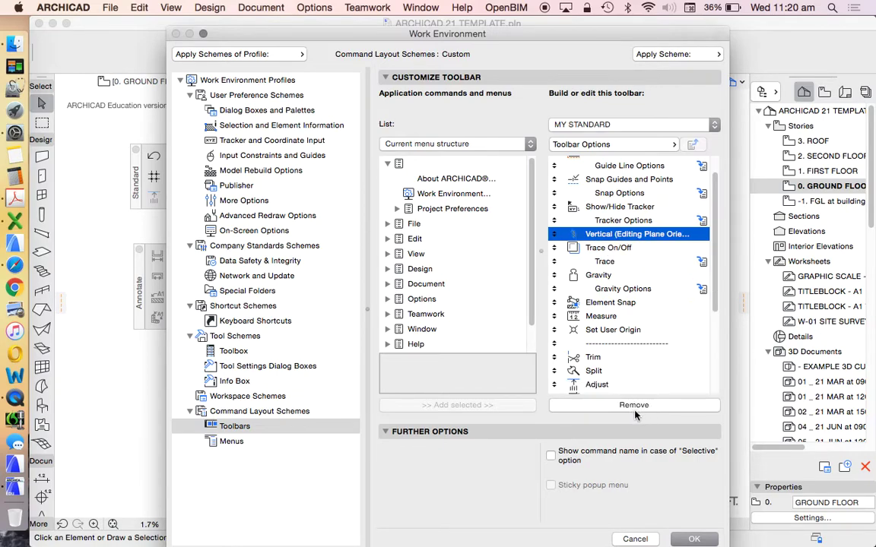
left_click(631, 408)
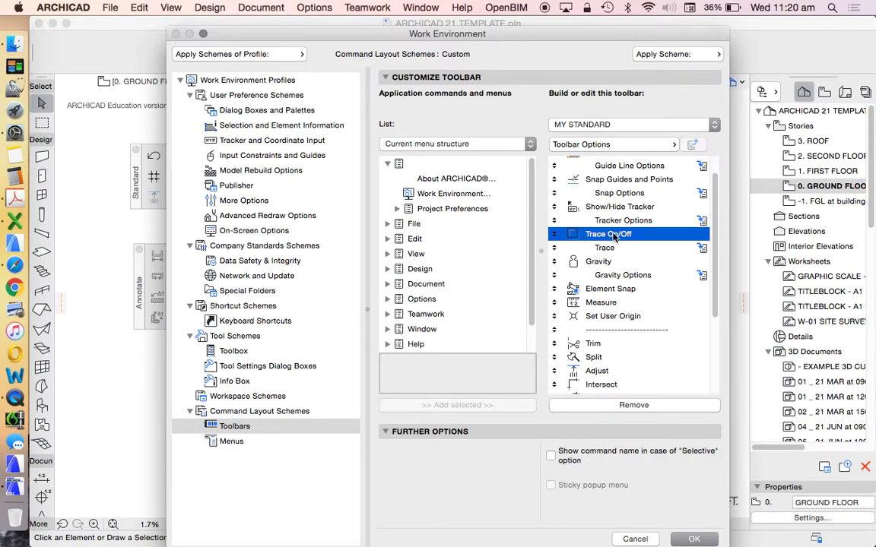
scroll(631, 267, "down", 1)
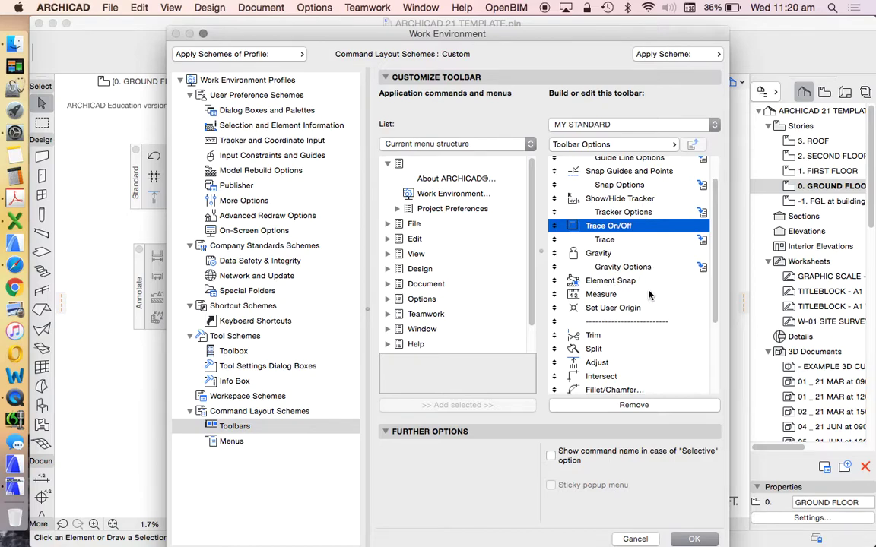
left_click(570, 281)
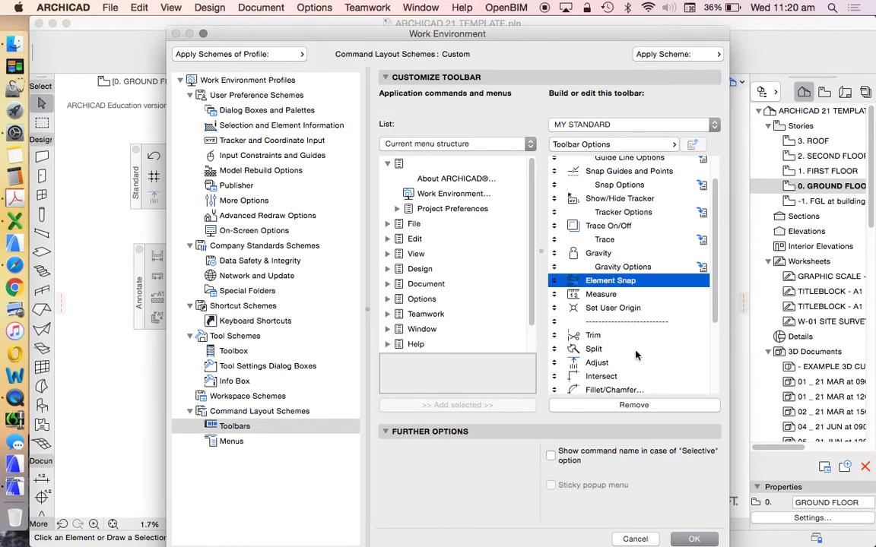
left_click(633, 404)
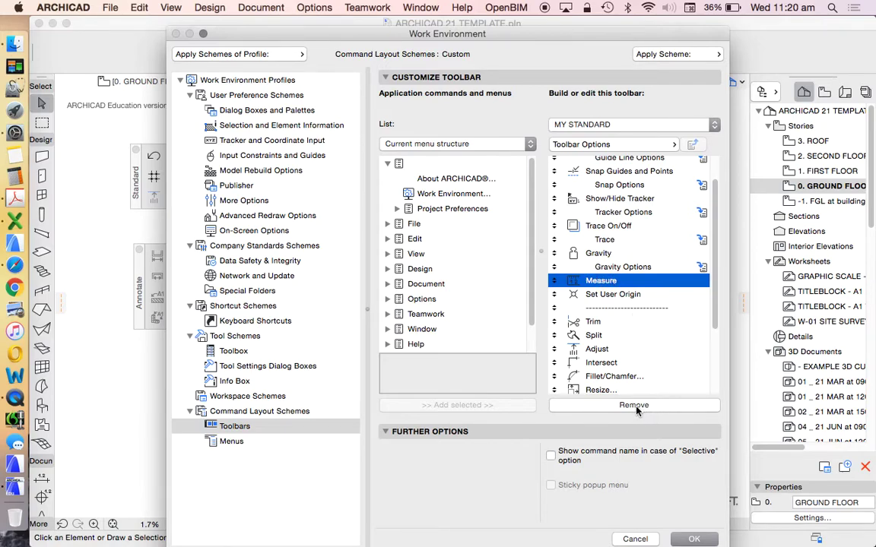
Delete Measure, Set User Origin, the separator after it, Trim and Adjust from the MY STANDARD list.
left_click(636, 406)
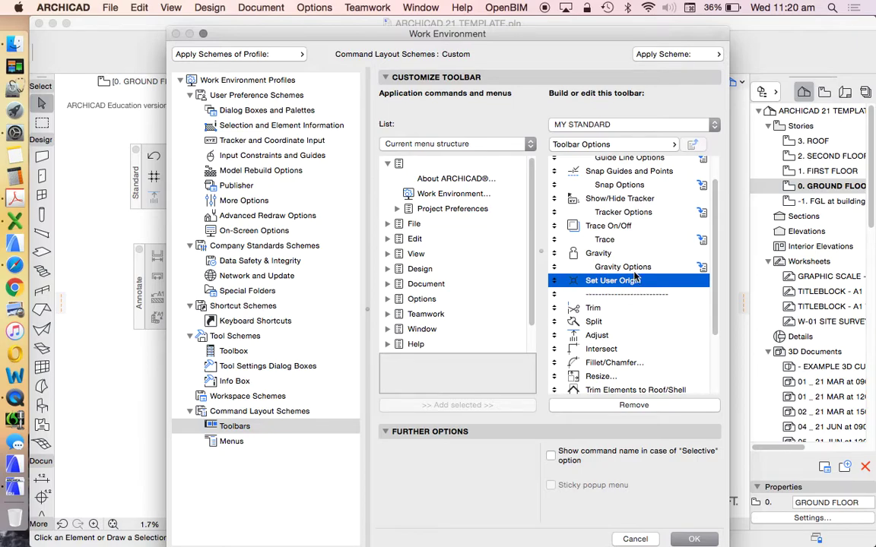
left_click(633, 406)
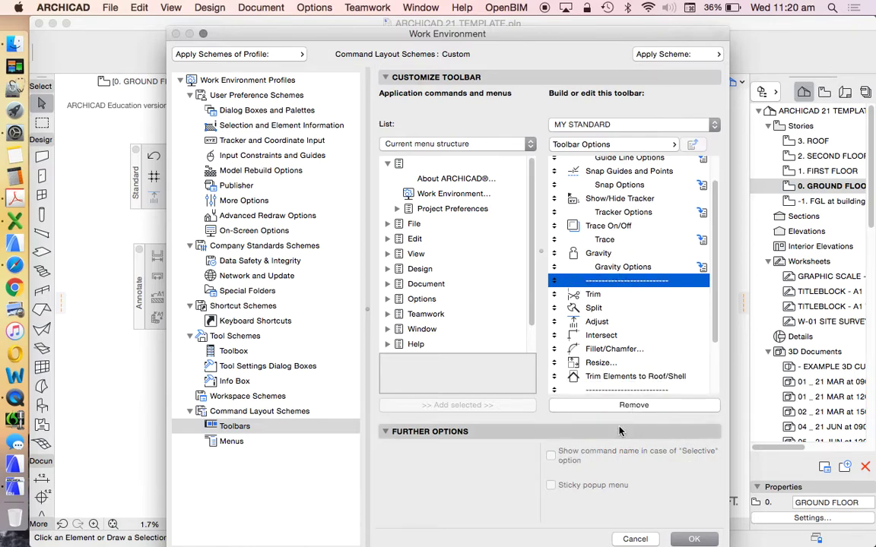
left_click(567, 405)
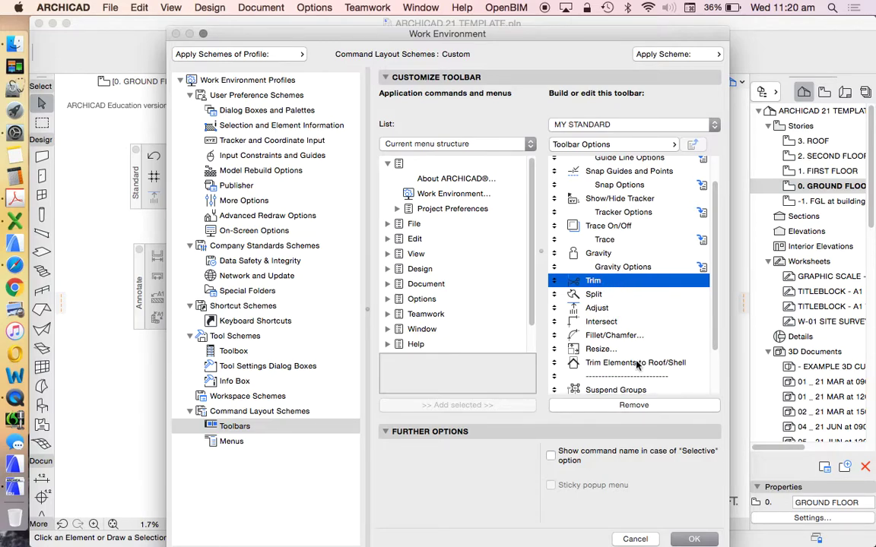
left_click(619, 406)
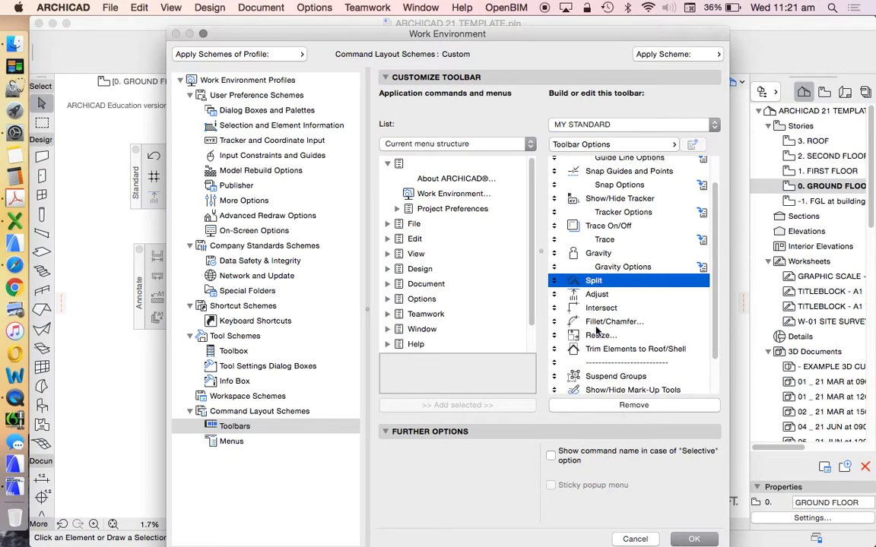
left_click(596, 296)
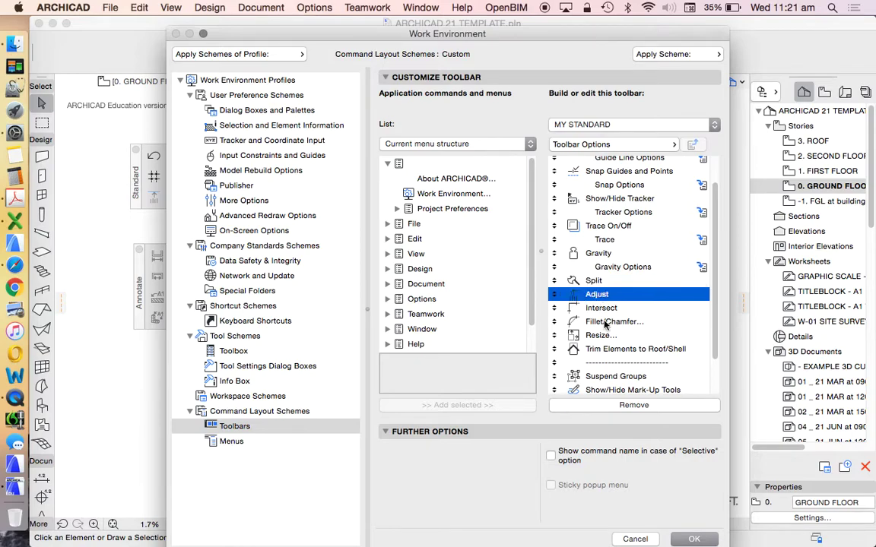
left_click(636, 405)
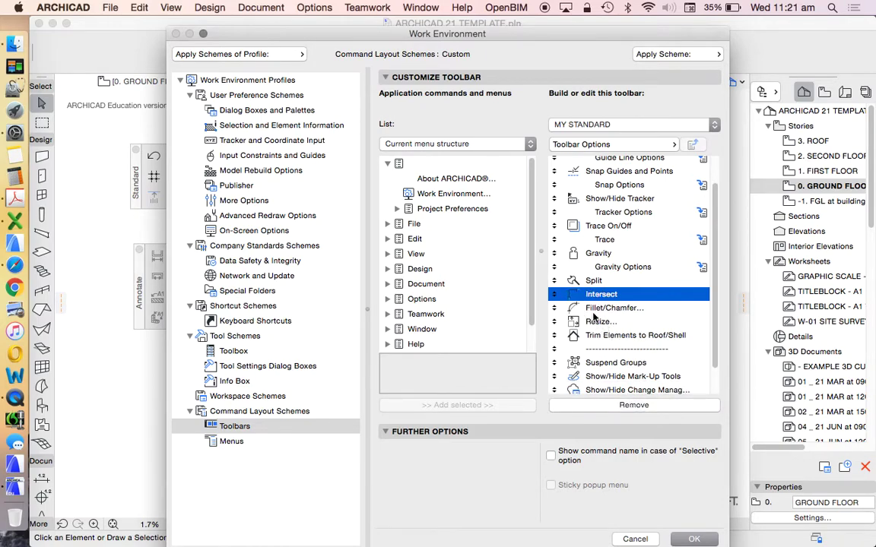
Remove the separator below Trim Elements to Roof/Shell from MY STANDARD.
scroll(639, 310, "down", 1)
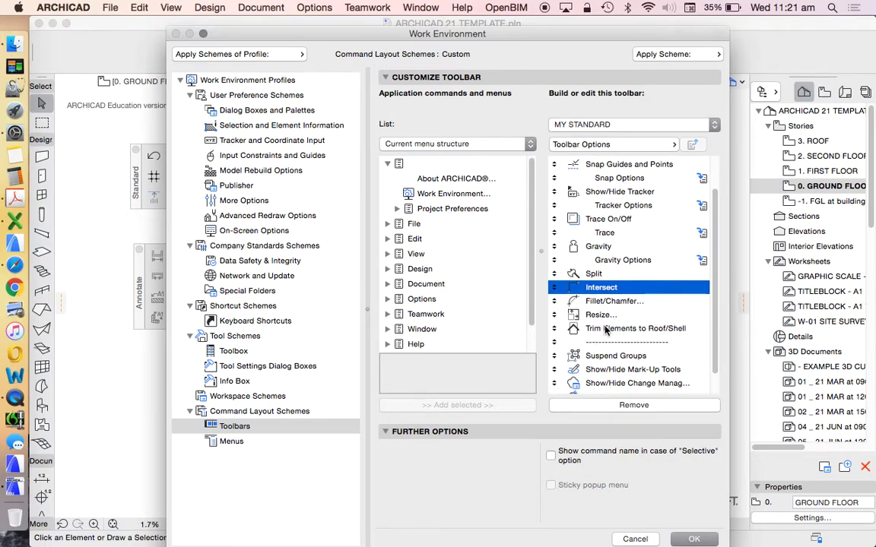
left_click(619, 328)
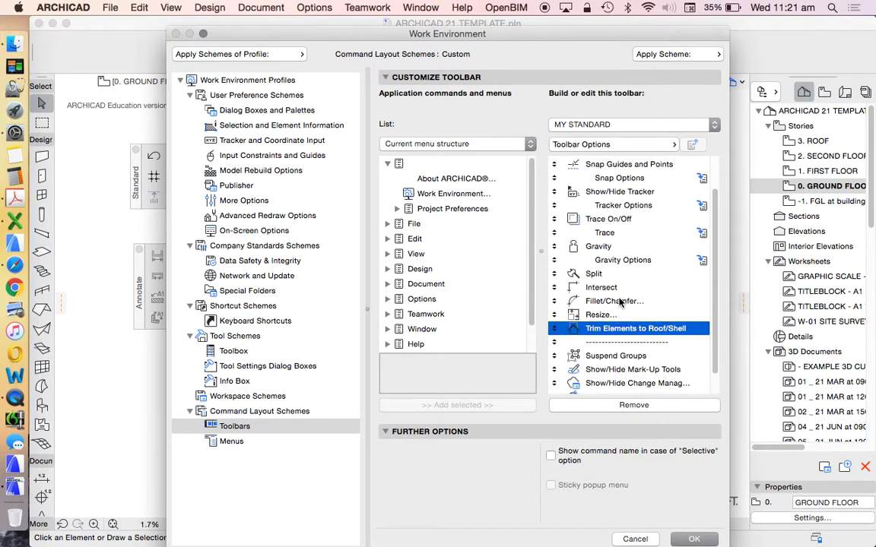
scroll(620, 302, "down", 1)
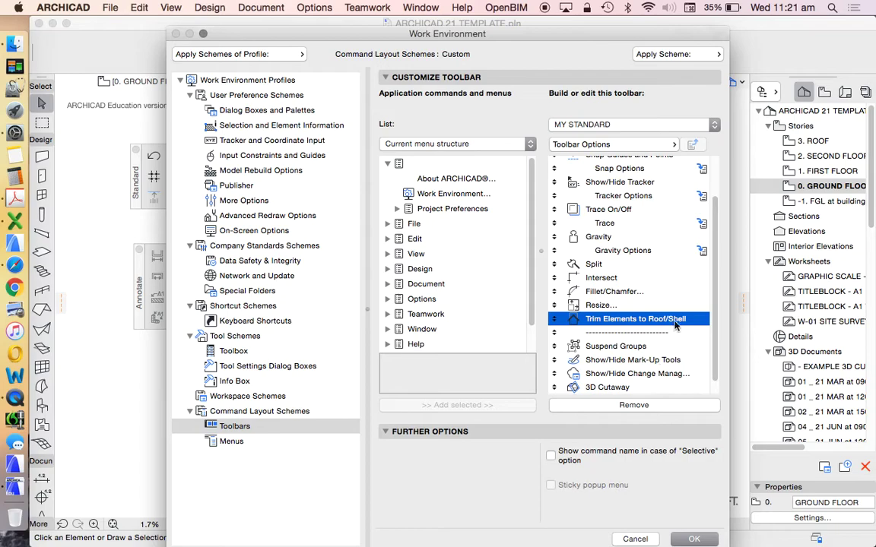
scroll(665, 313, "down", 1)
left_click(647, 321)
left_click(646, 408)
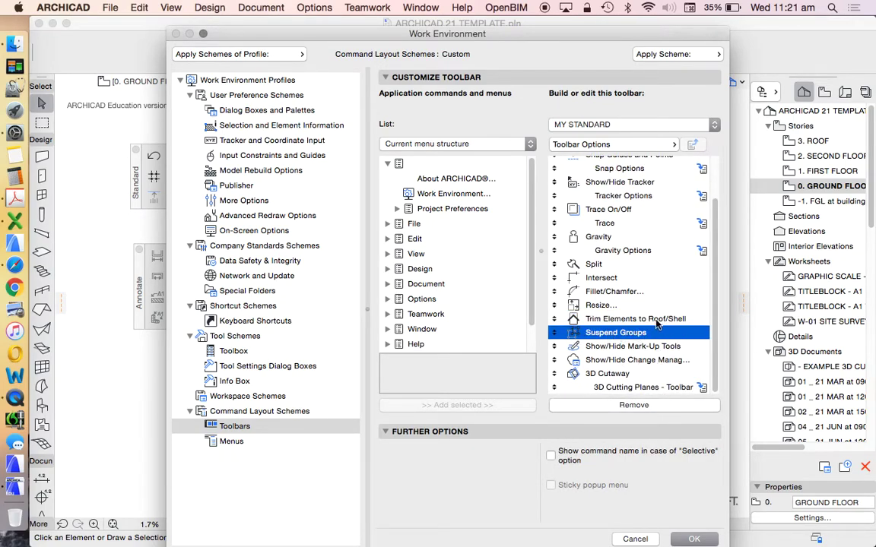
Remove Show/Hide Mark-Up Tools, the change-management show/hide command, 3D Cutaway and 3D Cutting Planes - Toolbar.
left_click(604, 347)
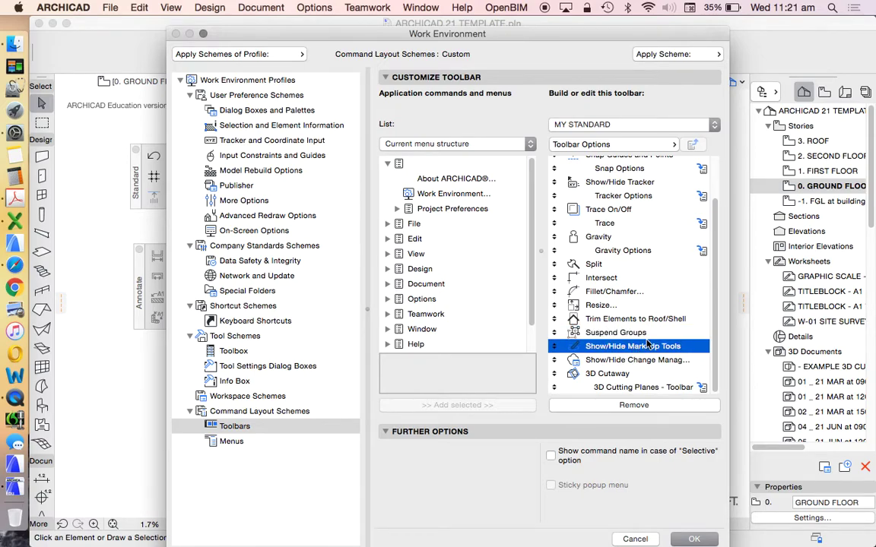
left_click(645, 406)
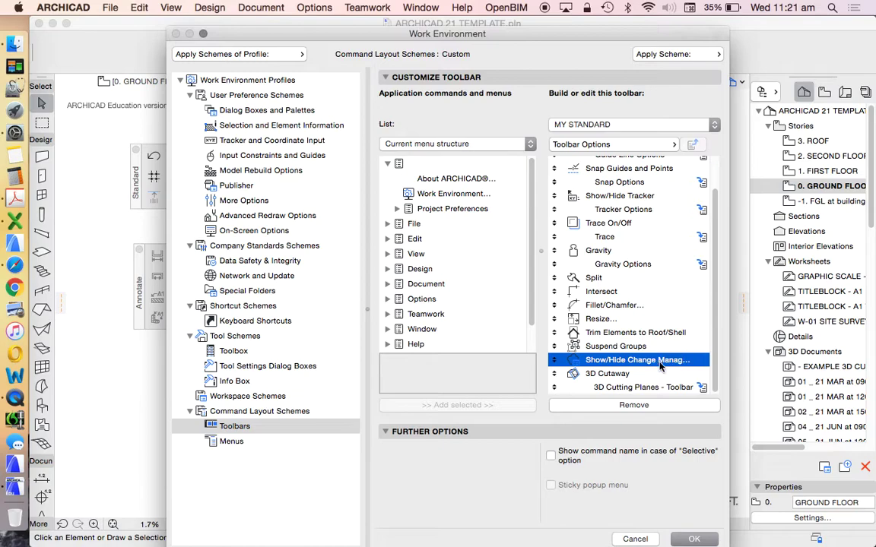
left_click(628, 406)
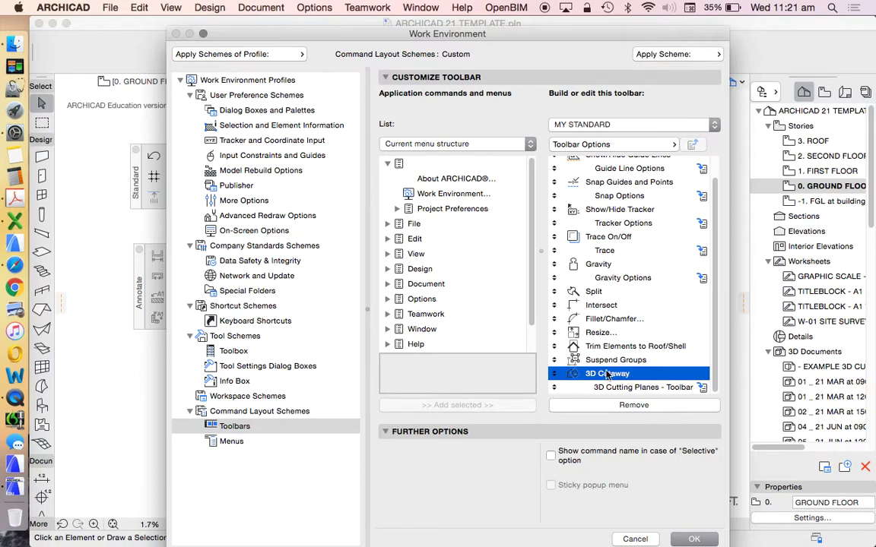
left_click(625, 408)
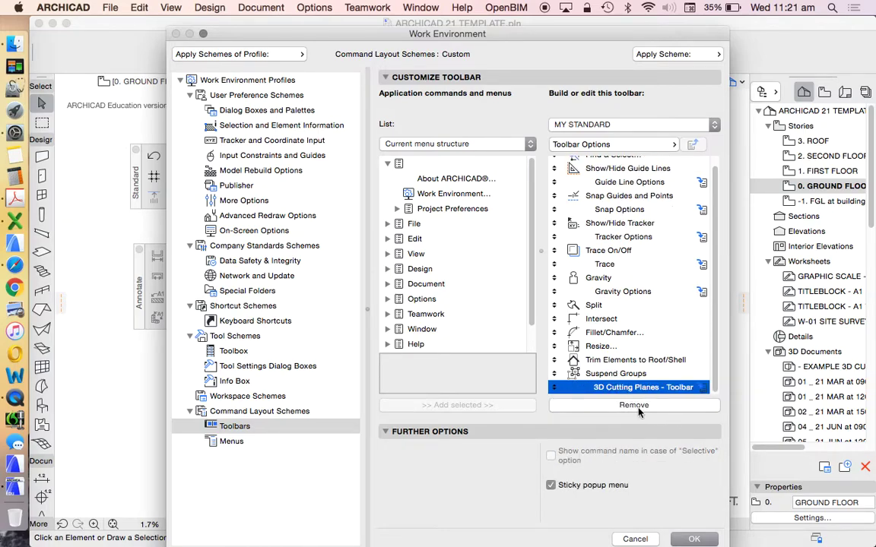
left_click(646, 407)
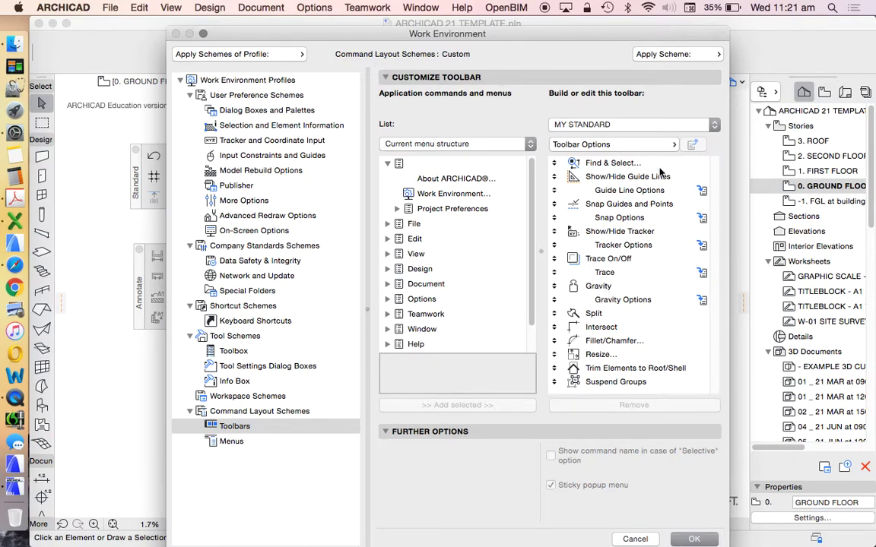
Minimize the Work Environment dialog to view the floor plan, then drag it back up.
double_click(489, 33)
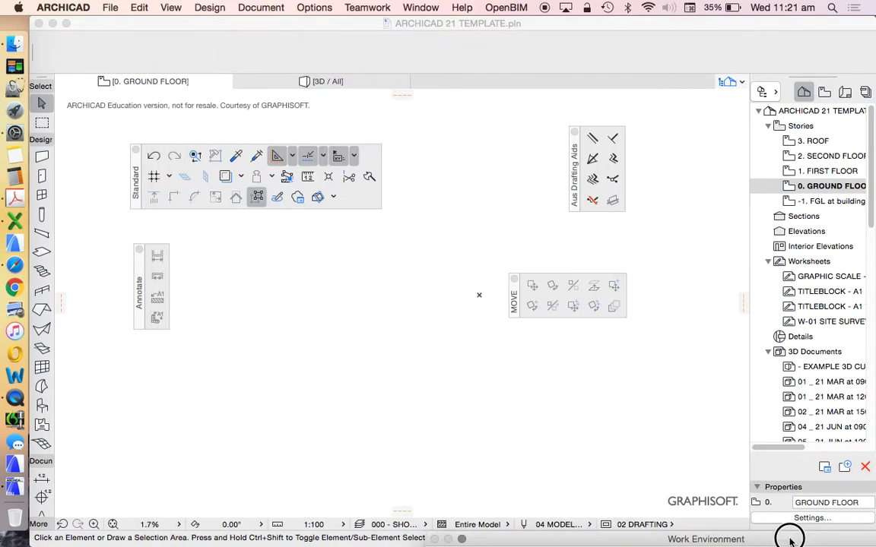
left_click_drag(772, 530, 524, 42)
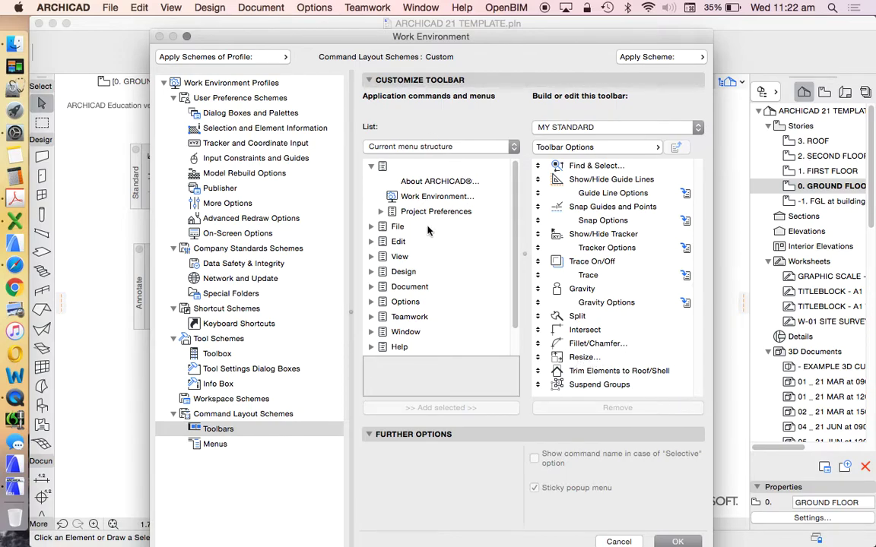
From Edit > Reshape, drag Stretch into MY STANDARD directly below Fillet/Chamfer.
left_click(371, 241)
scroll(460, 242, "down", 1)
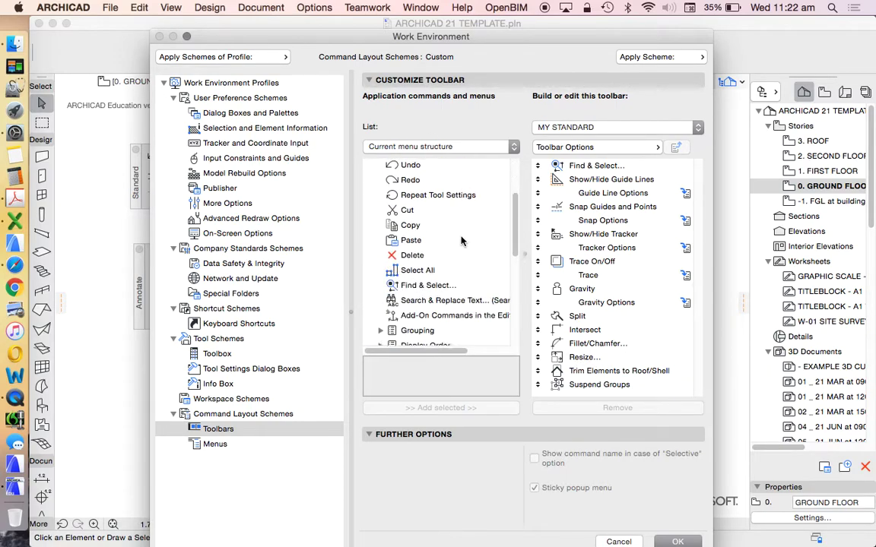
scroll(462, 241, "down", 1)
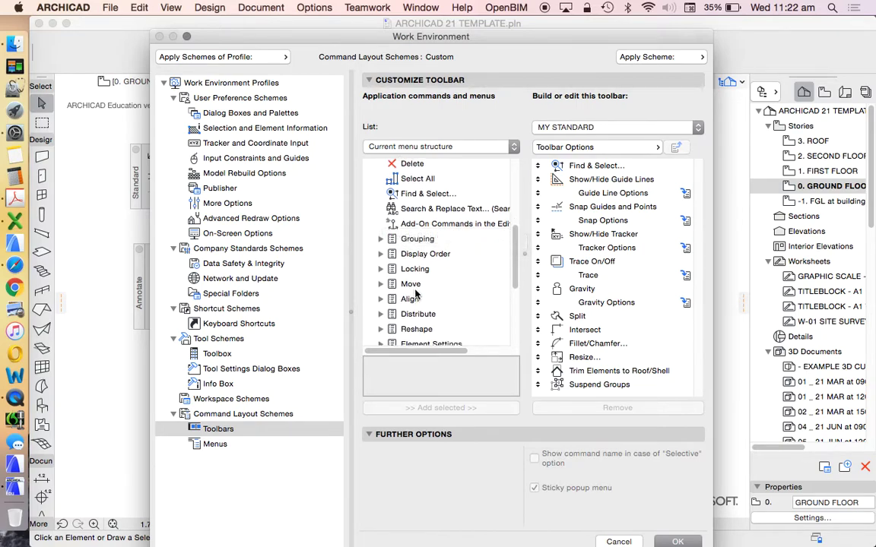
scroll(403, 281, "down", 1)
scroll(464, 255, "down", 1)
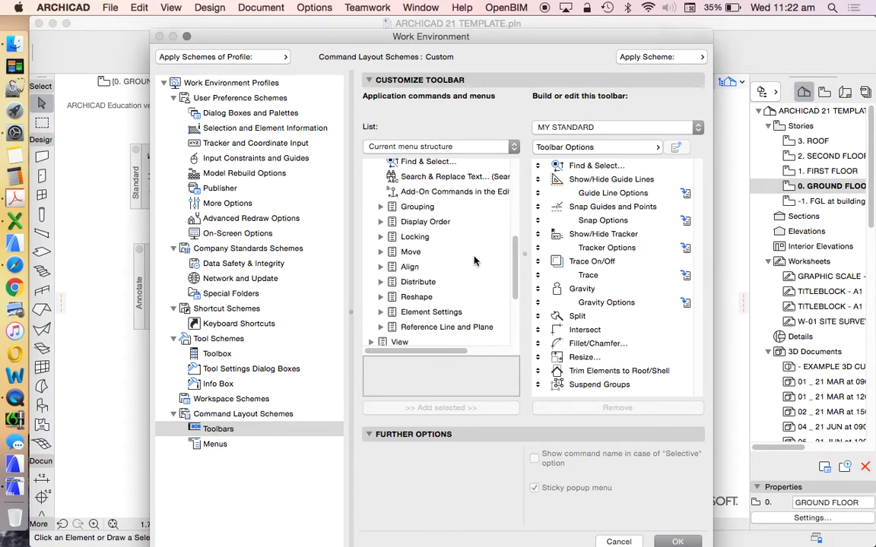
left_click(381, 298)
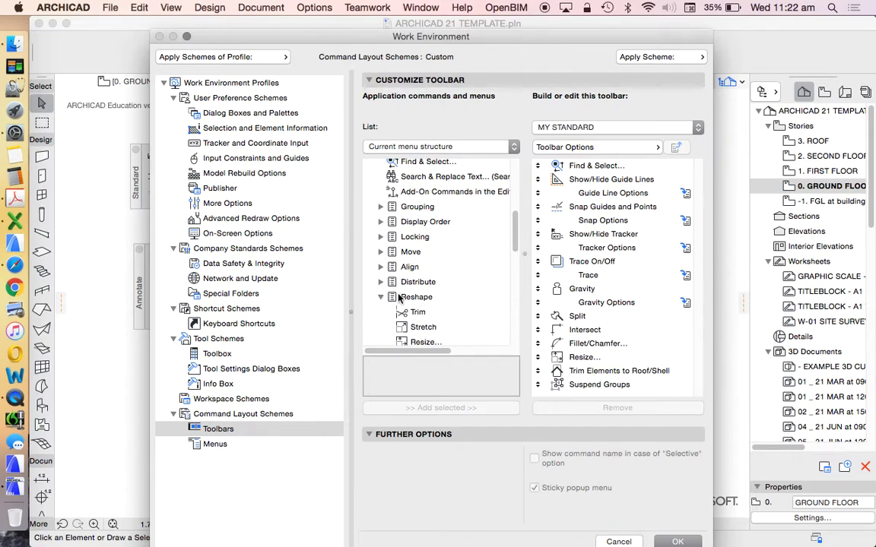
scroll(422, 236, "down", 4)
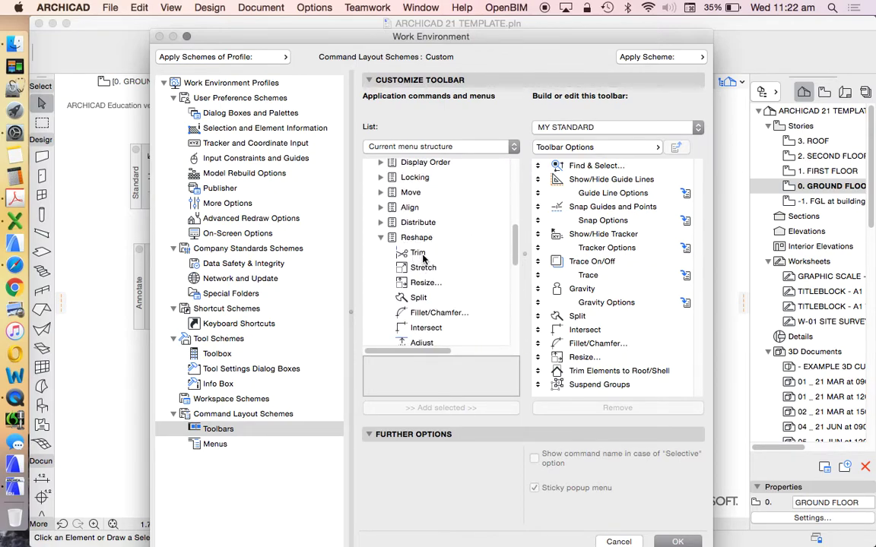
scroll(515, 314, "down", 1)
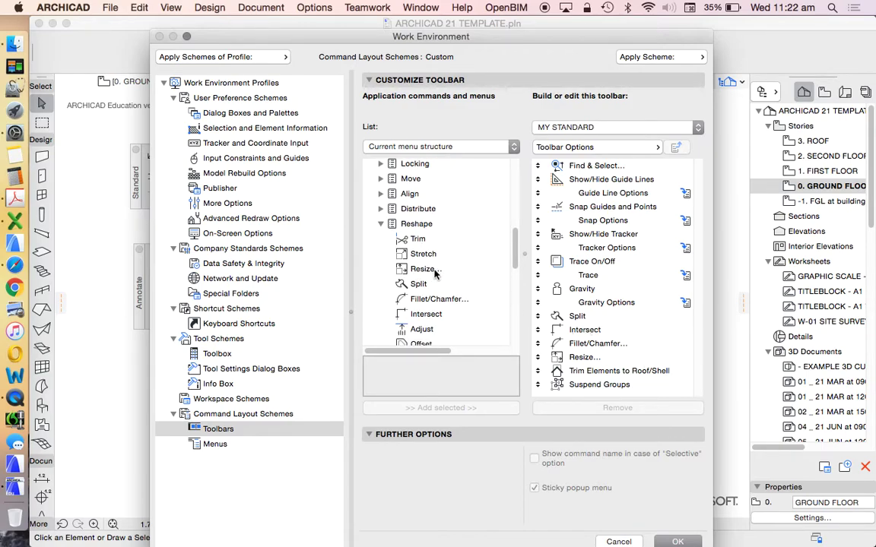
mouse_move(419, 254)
left_mouse_down()
mouse_move(575, 348)
mouse_move(536, 340)
mouse_move(546, 338)
left_mouse_up()
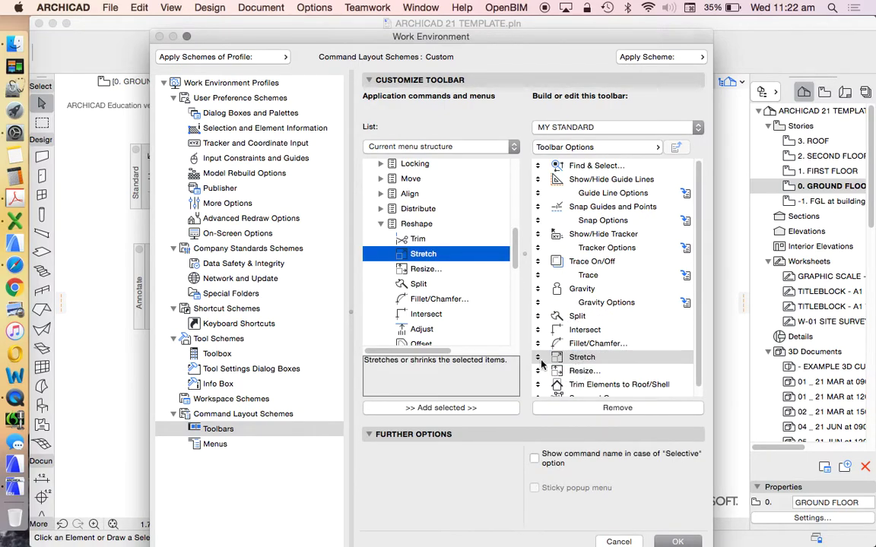
Read the Explode into Current View description and move the Toolbars dialog to the top of the screen.
scroll(464, 267, "down", 3)
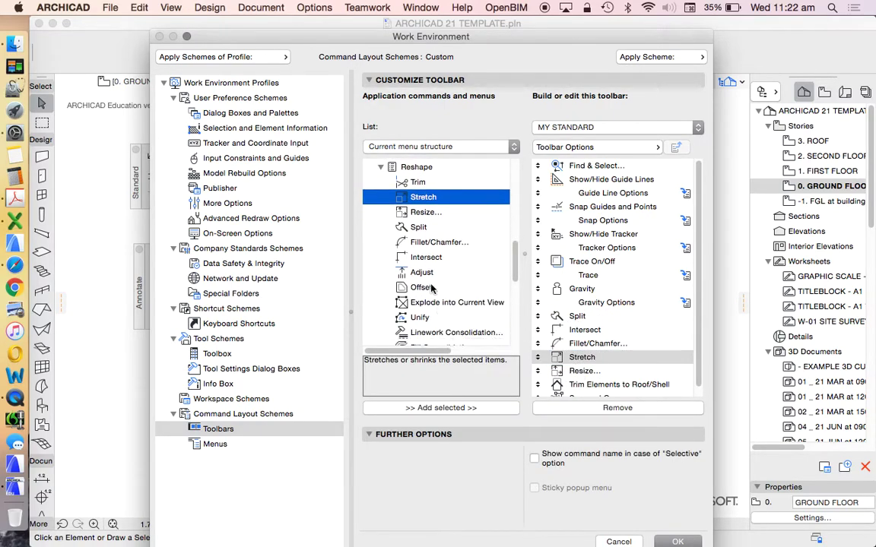
scroll(418, 287, "down", 1)
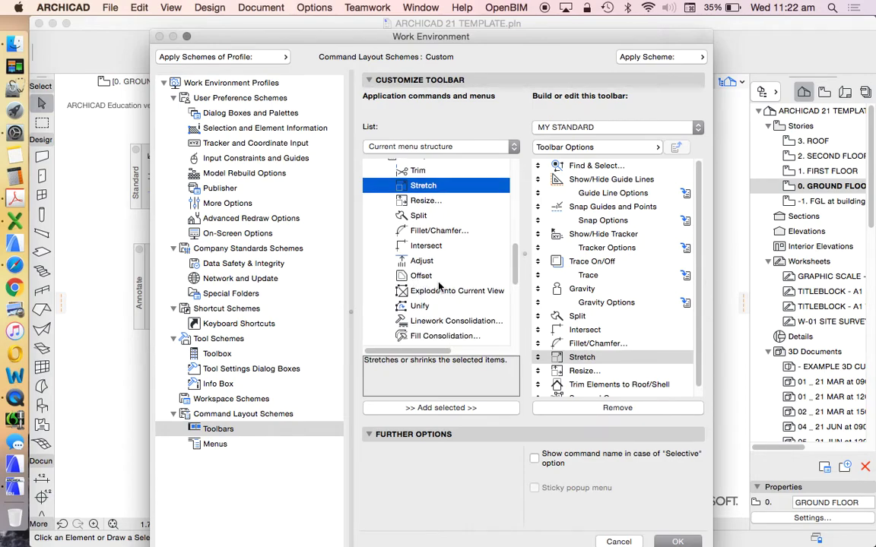
scroll(570, 266, "down", 1)
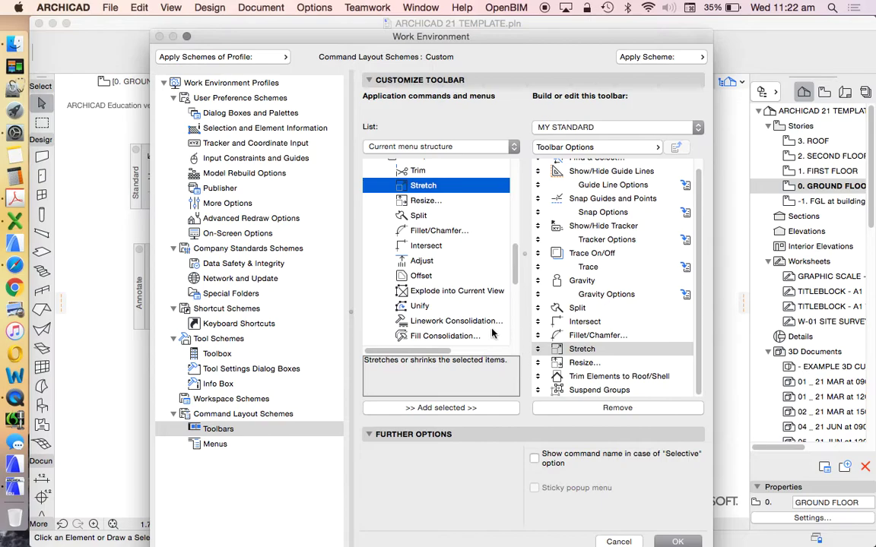
left_click(477, 294)
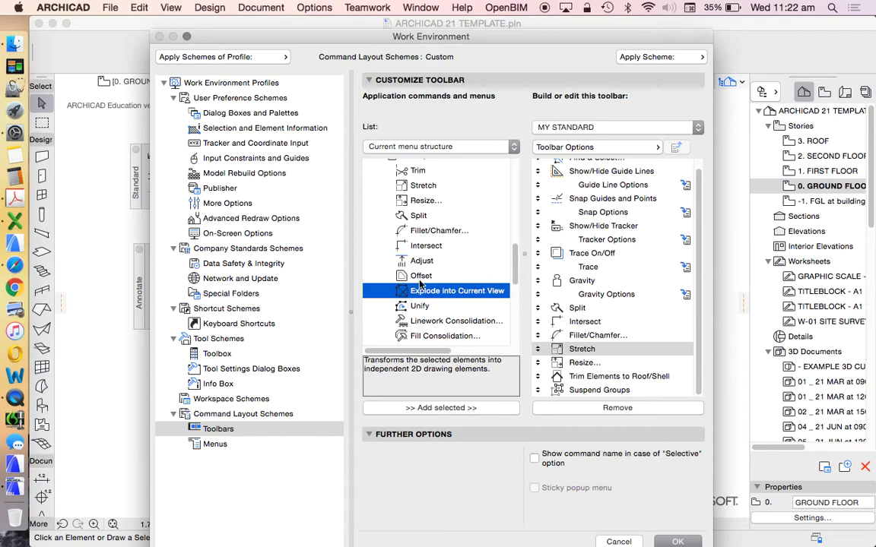
left_click_drag(412, 38, 536, 208)
left_click_drag(592, 214, 542, 38)
List all commands alphabetically and add Offset Constraint after Suspend Groups at the end of MY STANDARD.
left_click(532, 140)
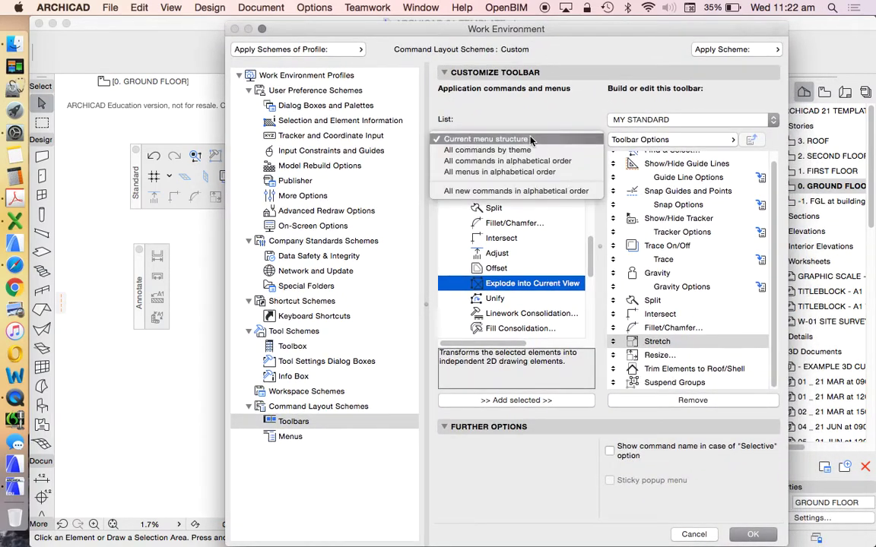
left_click(499, 161)
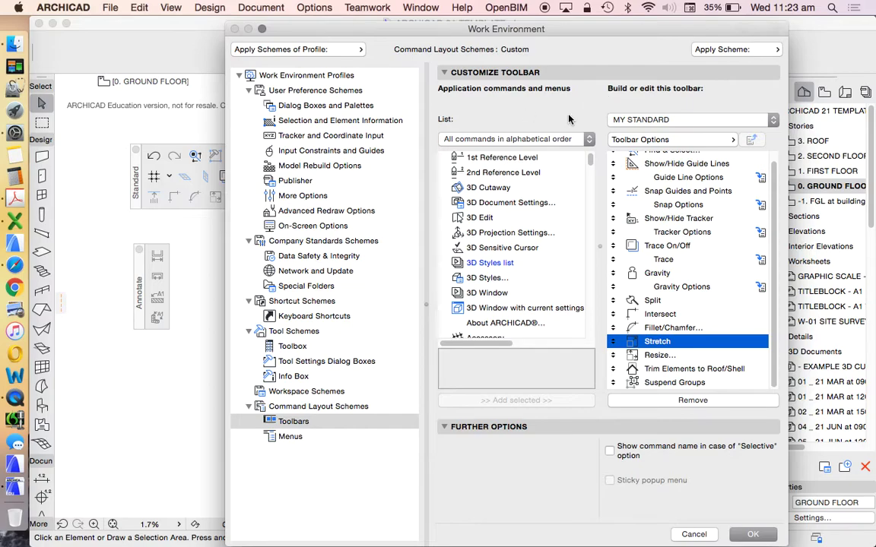
scroll(533, 182, "down", 5)
left_click_drag(590, 165, 591, 247)
scroll(577, 243, "up", 5)
left_click(456, 179)
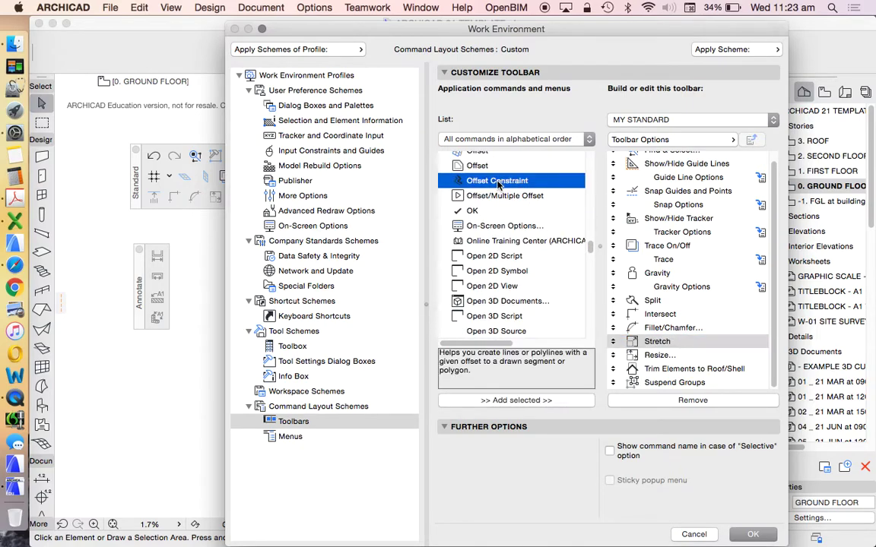
left_click_drag(491, 180, 692, 391)
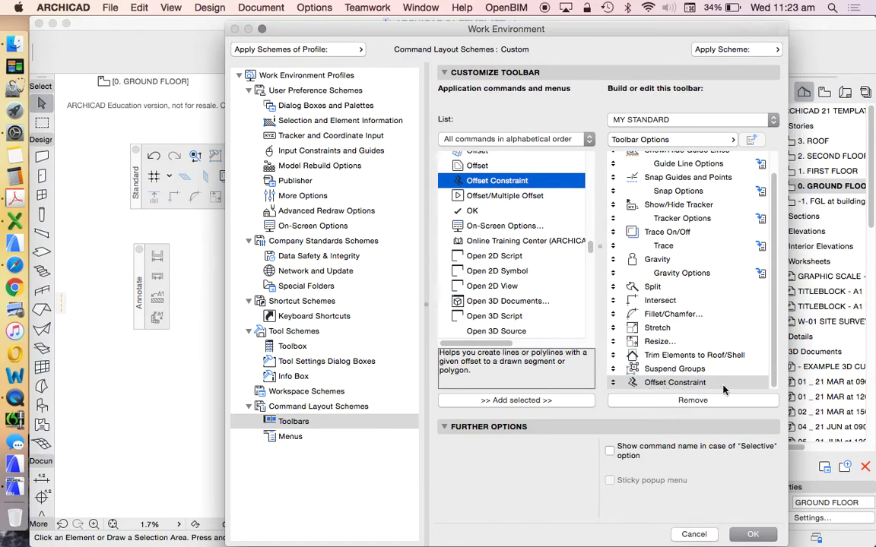
Confirm the toolbar edits and switch on MY STANDARD from Window > Toolbars.
left_click(753, 534)
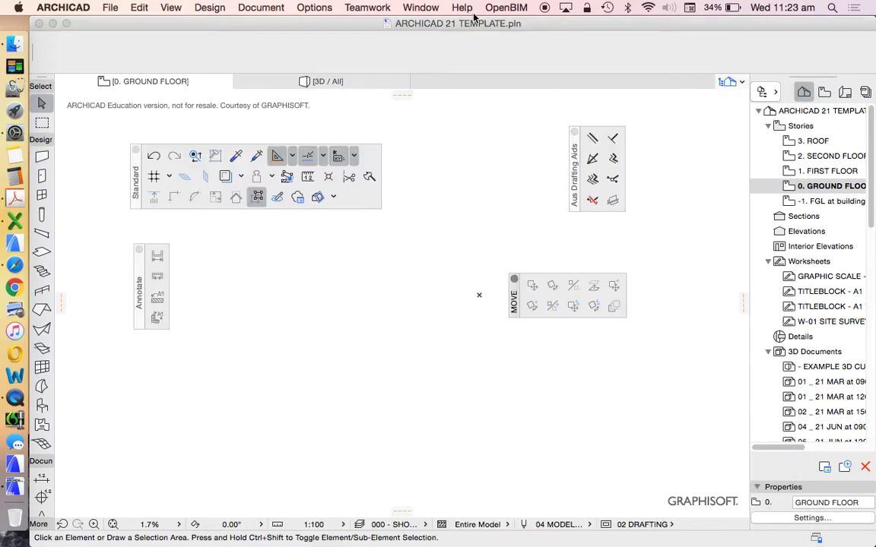
left_click(314, 8)
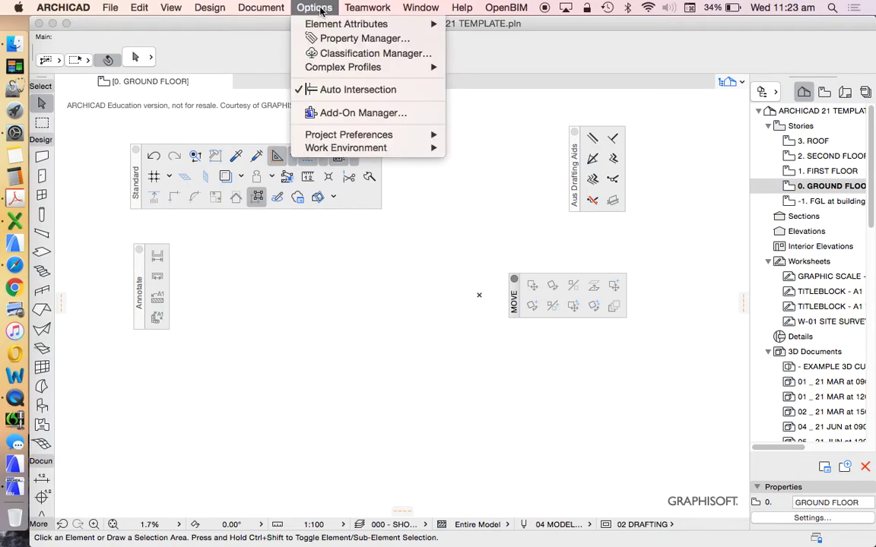
mouse_move(346, 24)
mouse_move(420, 8)
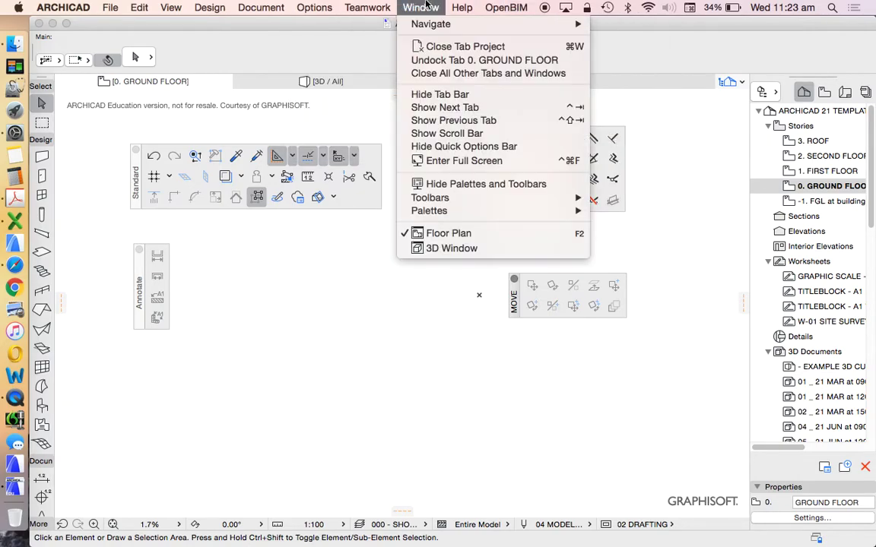
mouse_move(498, 199)
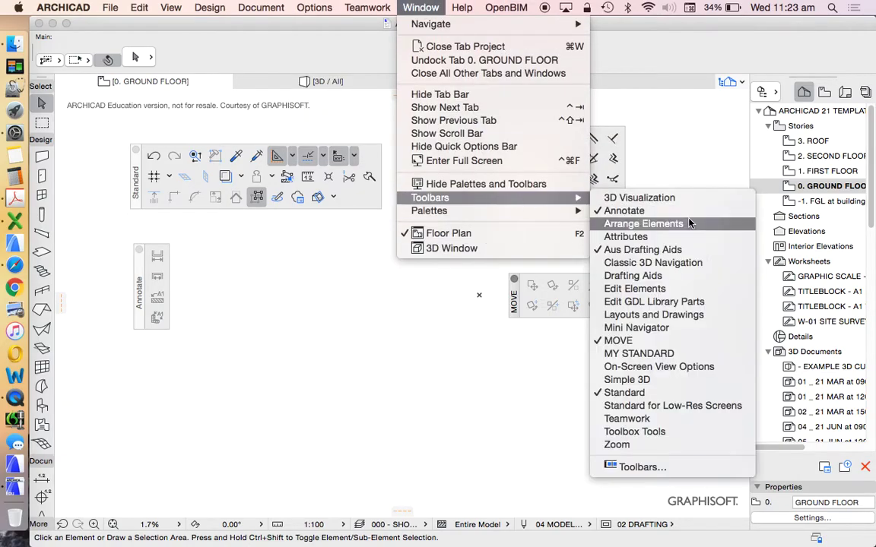
left_click(654, 353)
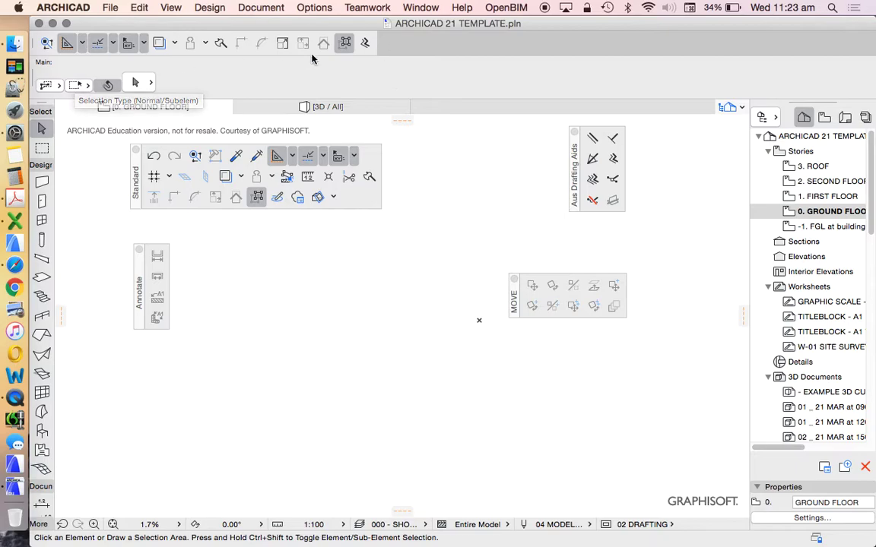
Close the floating Standard, Annotate and Aus Drafting Aids toolbars, and dock MOVE beside MY STANDARD at the top.
left_click(136, 150)
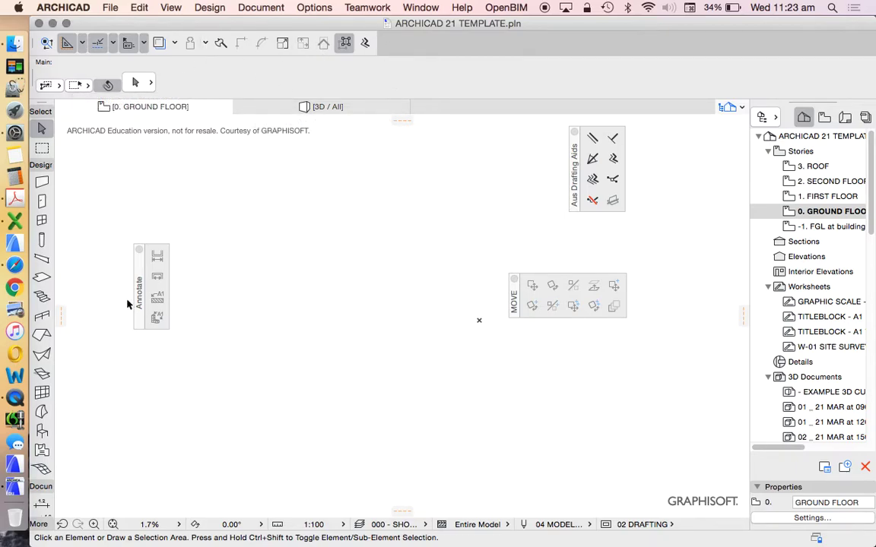
left_click_drag(138, 281, 215, 231)
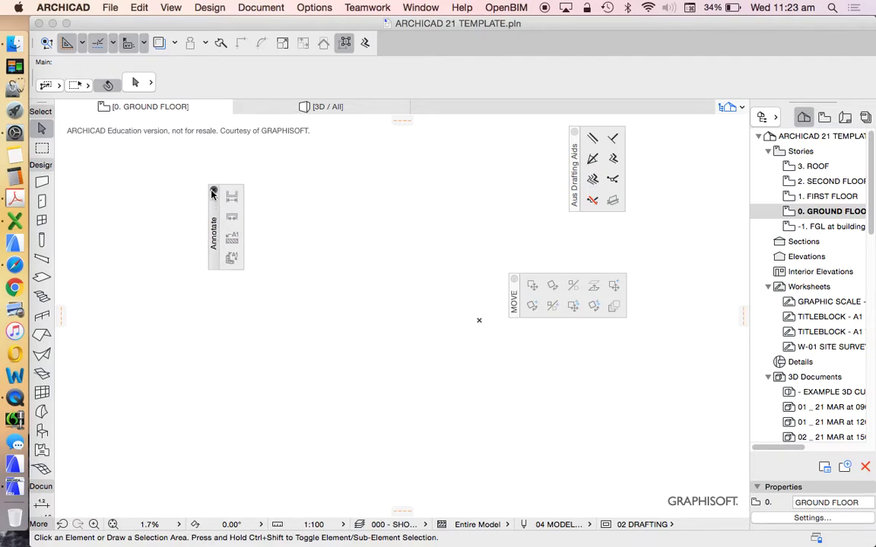
left_click(214, 190)
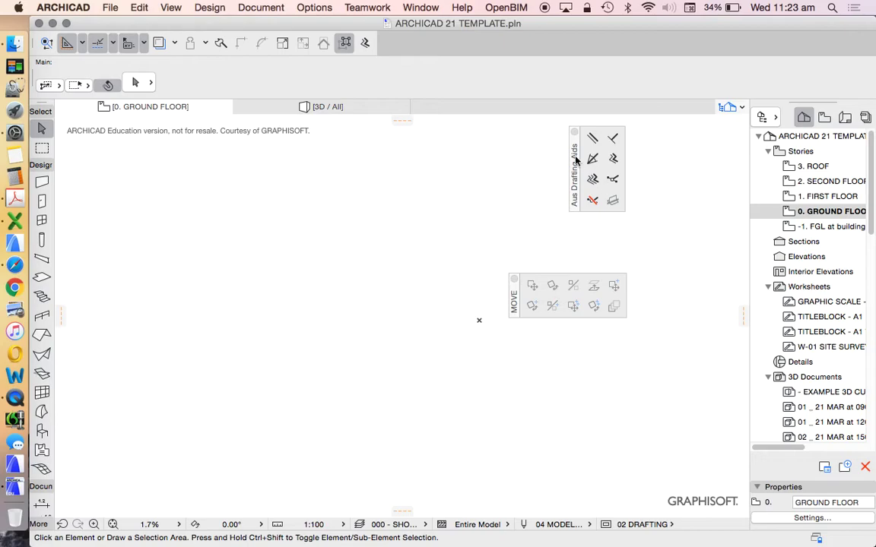
left_click_drag(574, 157, 533, 160)
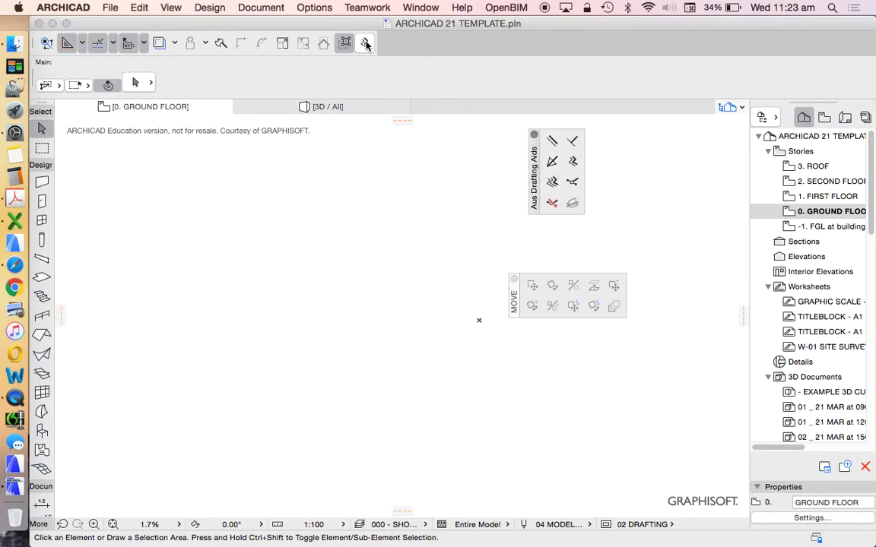
left_click(534, 134)
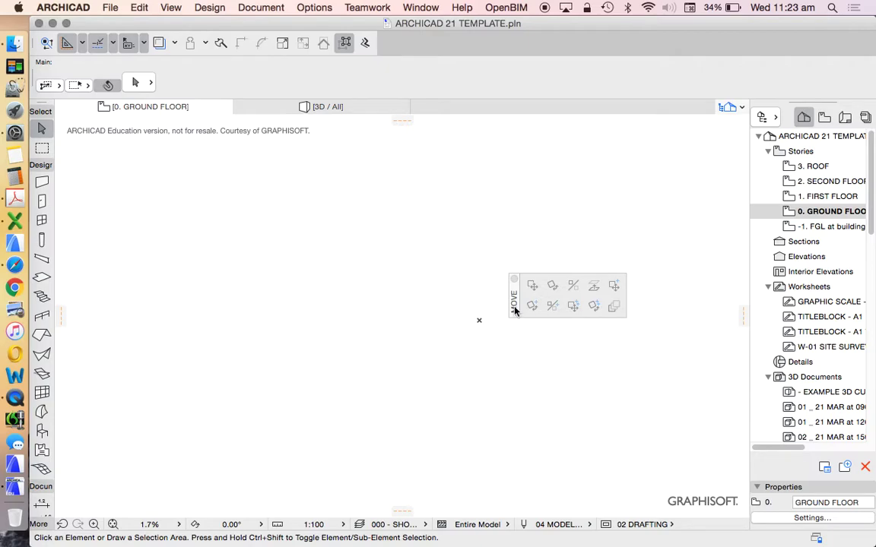
left_click_drag(514, 311, 382, 53)
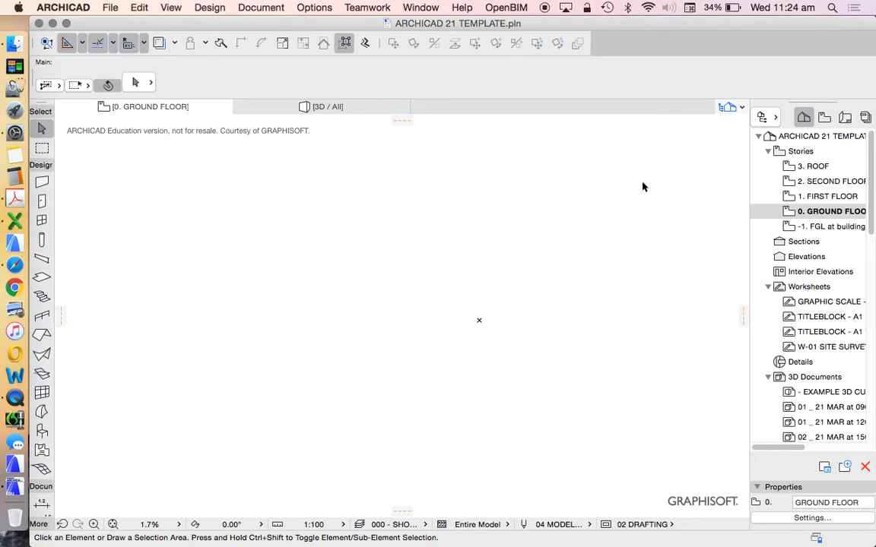
Save the project with MY STANDARD as the only docked toolbar.
left_click_drag(758, 192, 801, 189)
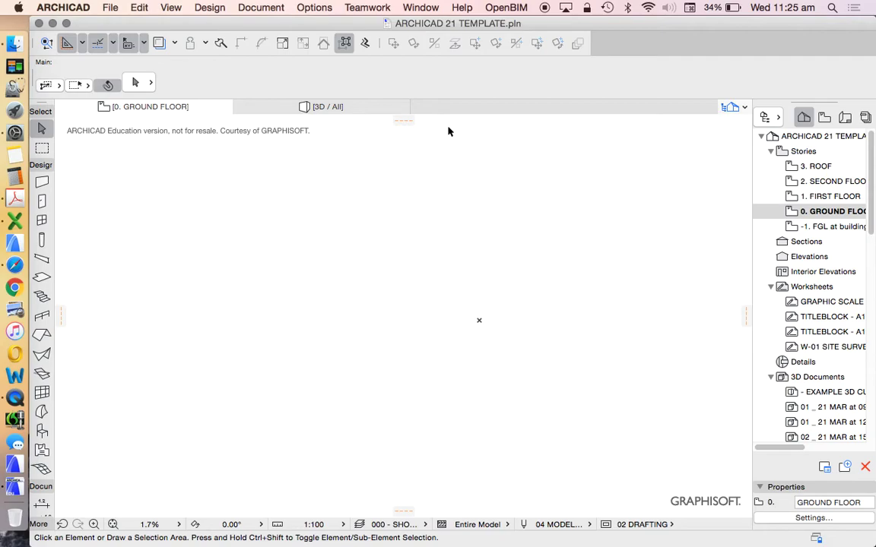
left_click(110, 8)
left_click(137, 92)
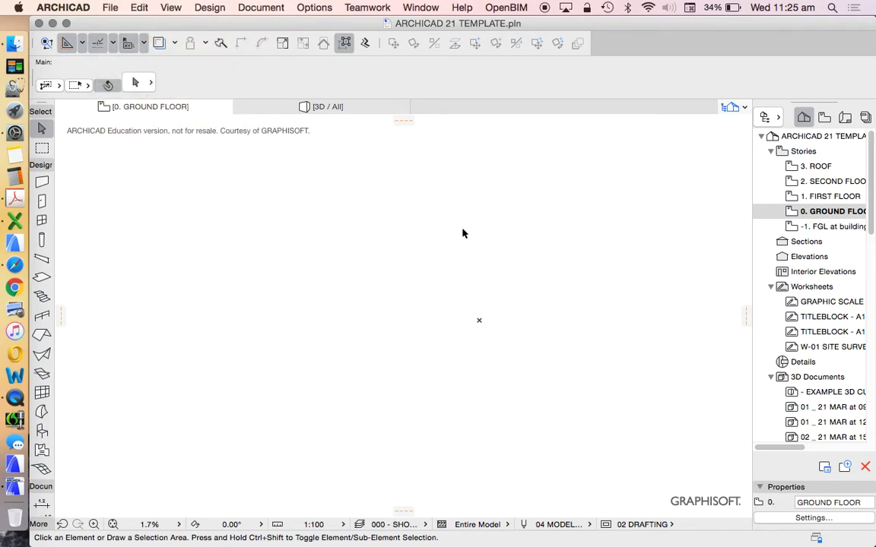